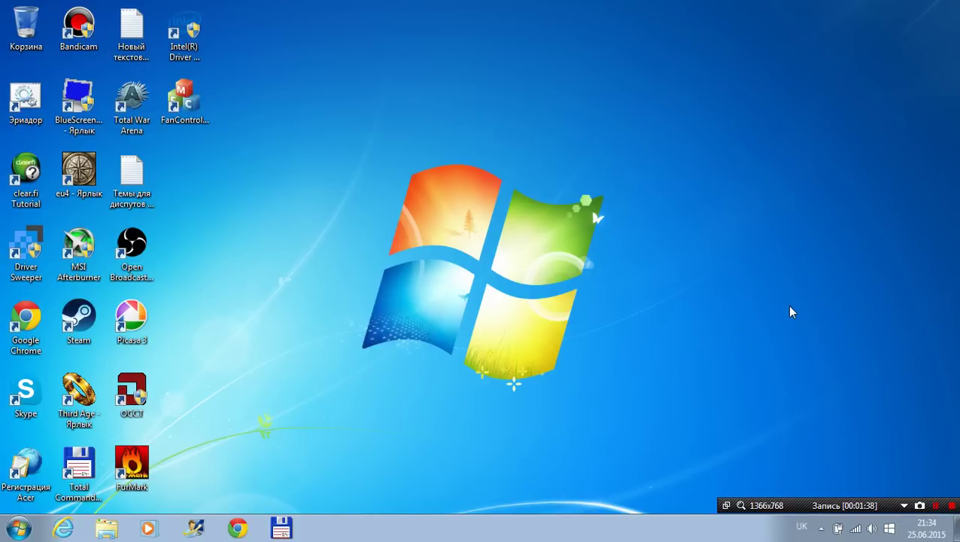
Open Google Chrome and search Google for "the elder scrolls total war"
{"action": "left_click", "coordinate": [238, 527]}
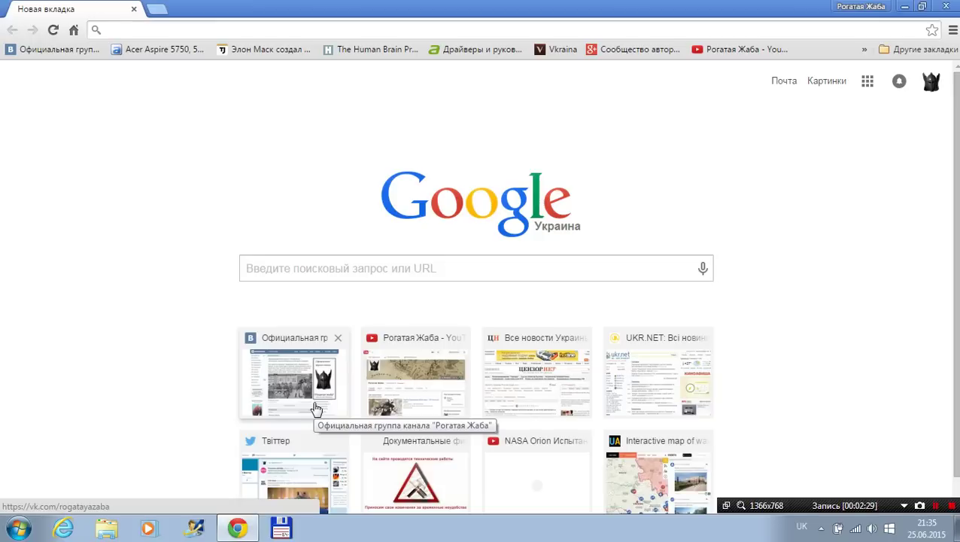
{"action": "type", "text": "е"}
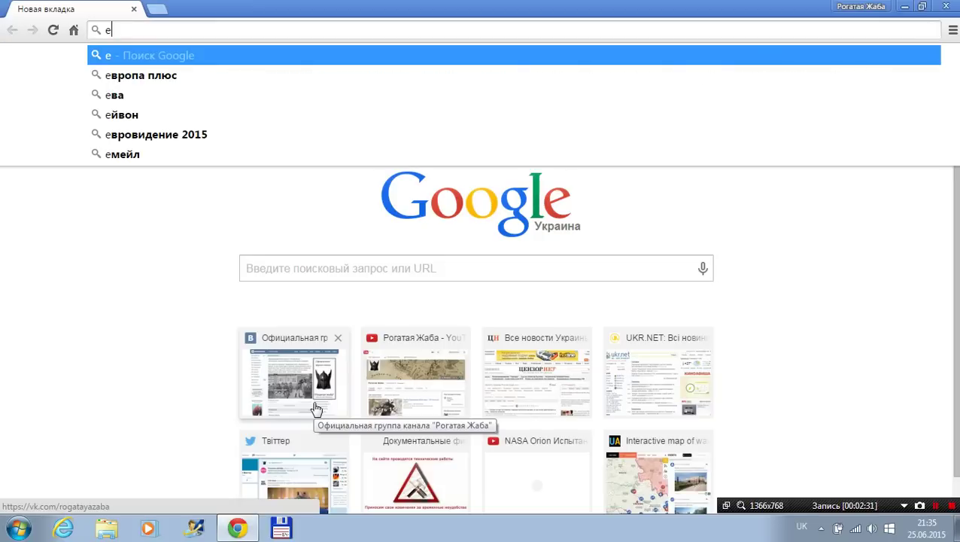
{"action": "key", "text": "BackSpace"}
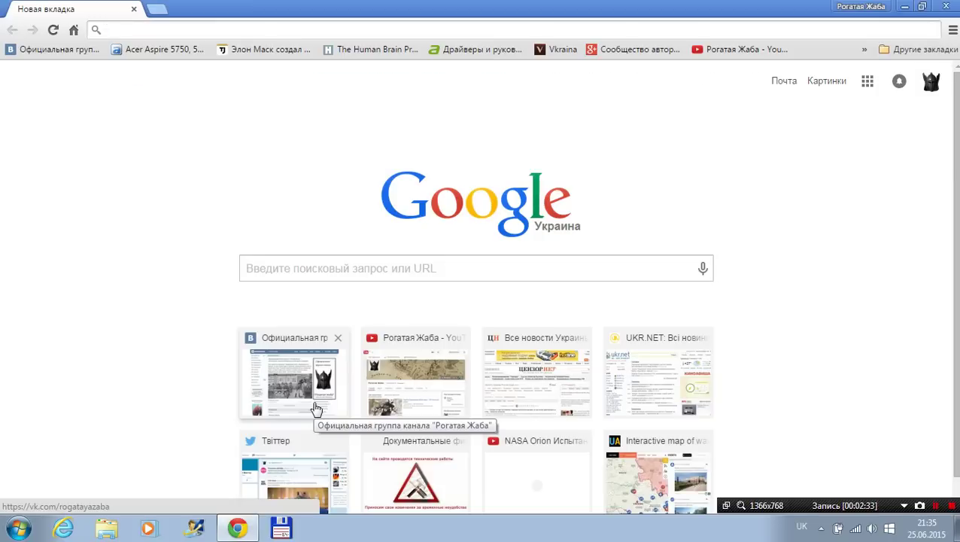
{"action": "type", "text": "еру"}
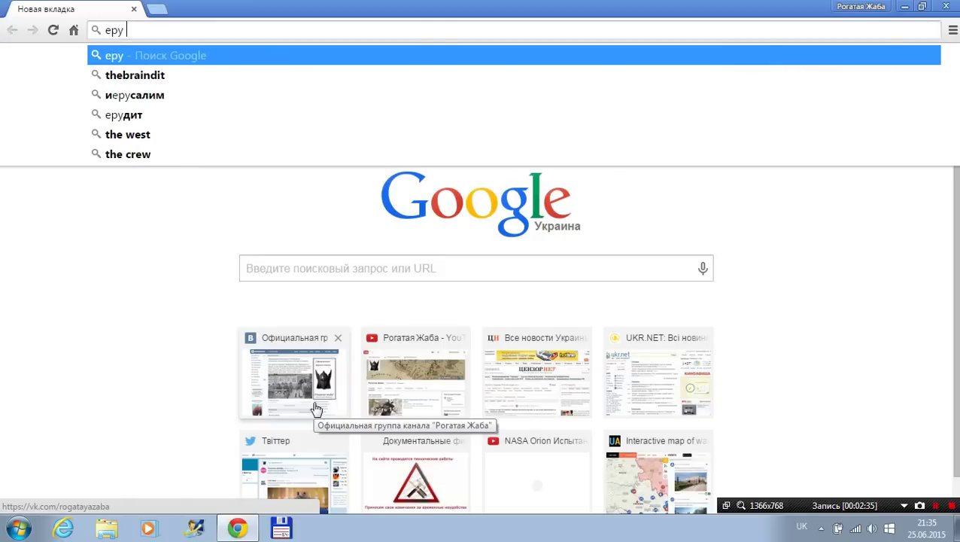
{"action": "key", "text": "BackSpace"}
{"action": "key", "text": "BackSpace"}
{"action": "key", "text": "BackSpace"}
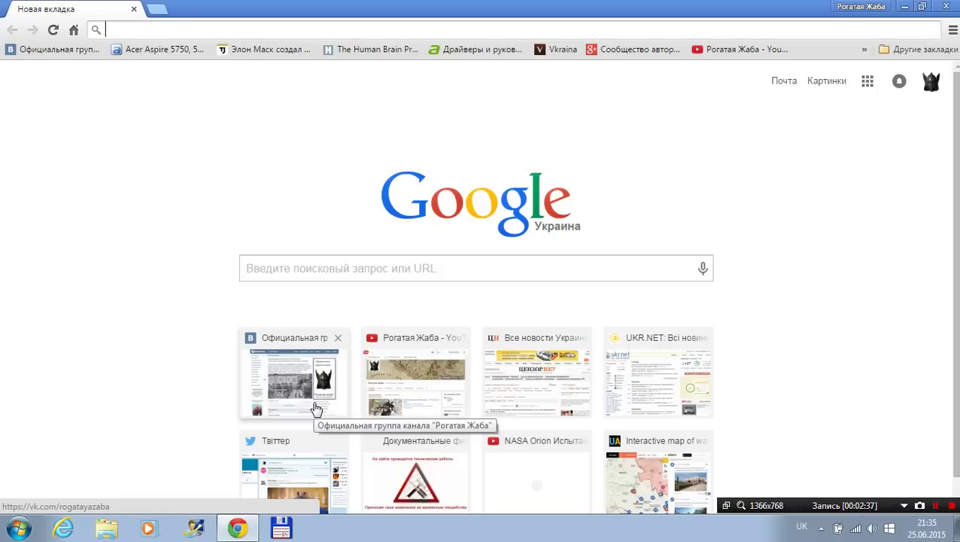
{"action": "key", "text": "alt+shift"}
{"action": "type", "text": "the"}
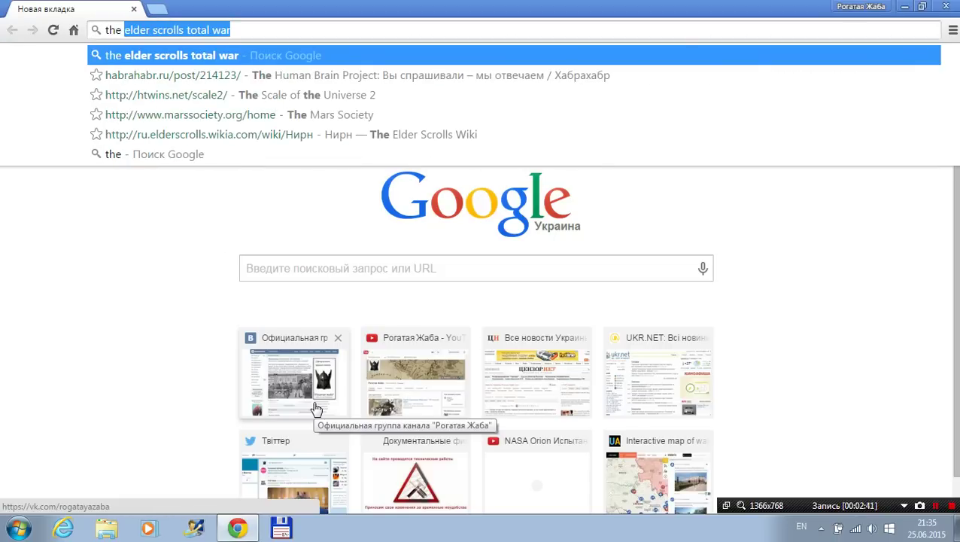
{"action": "key", "text": "Return"}
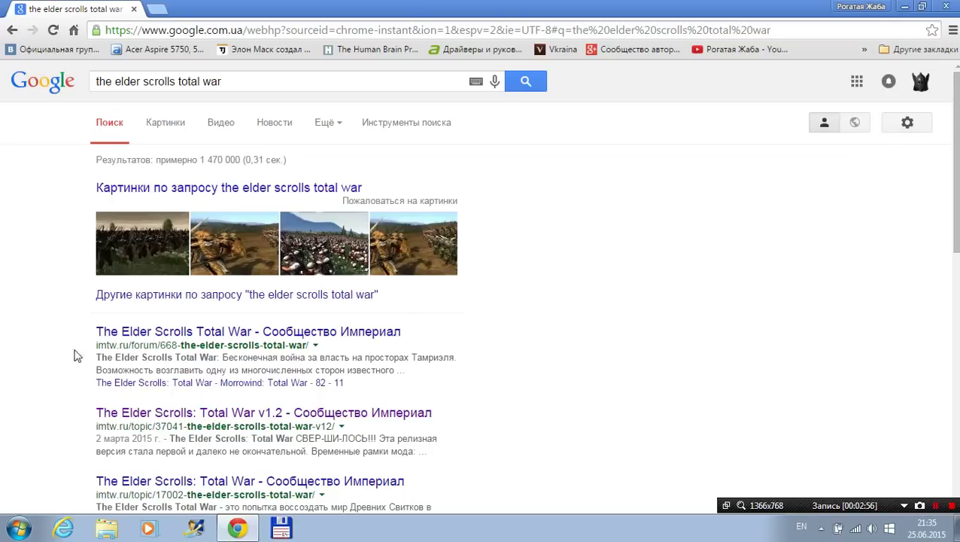
Open the The Elder Scrolls Total War section of the imtw.ru forum and its pinned topic "The Elder Scrolls: Total War v1.2"
{"action": "left_click", "coordinate": [188, 333]}
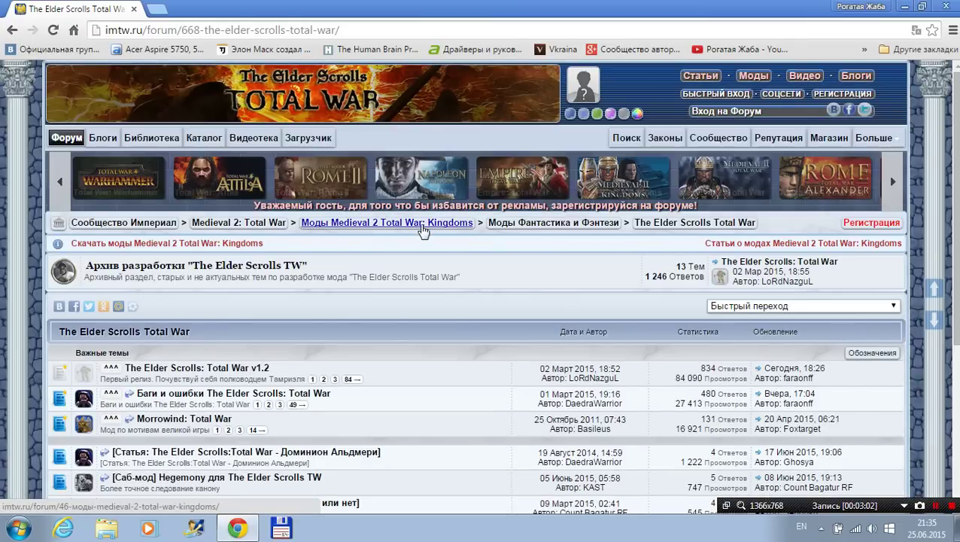
{"action": "scroll", "coordinate": [423, 231], "scroll_direction": "down", "scroll_amount": 2}
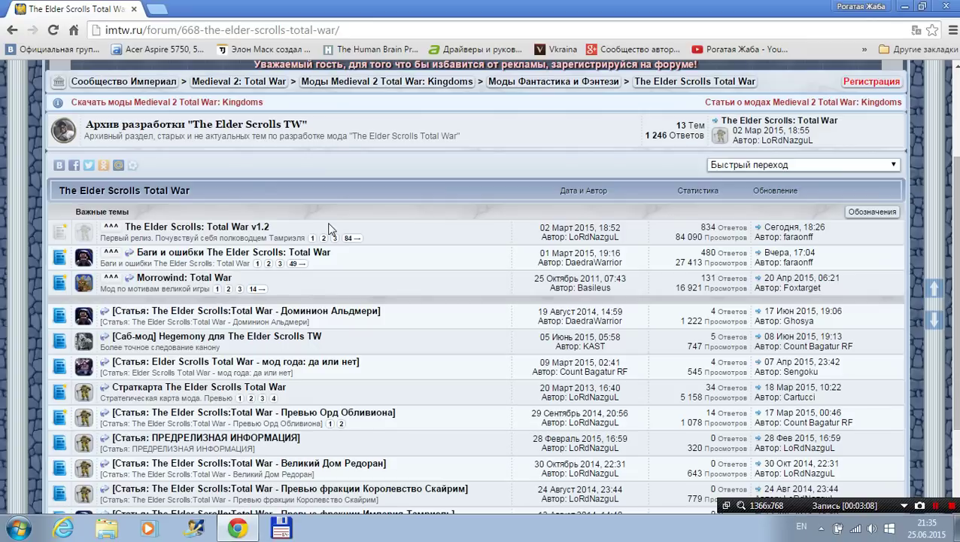
{"action": "left_click", "coordinate": [237, 226]}
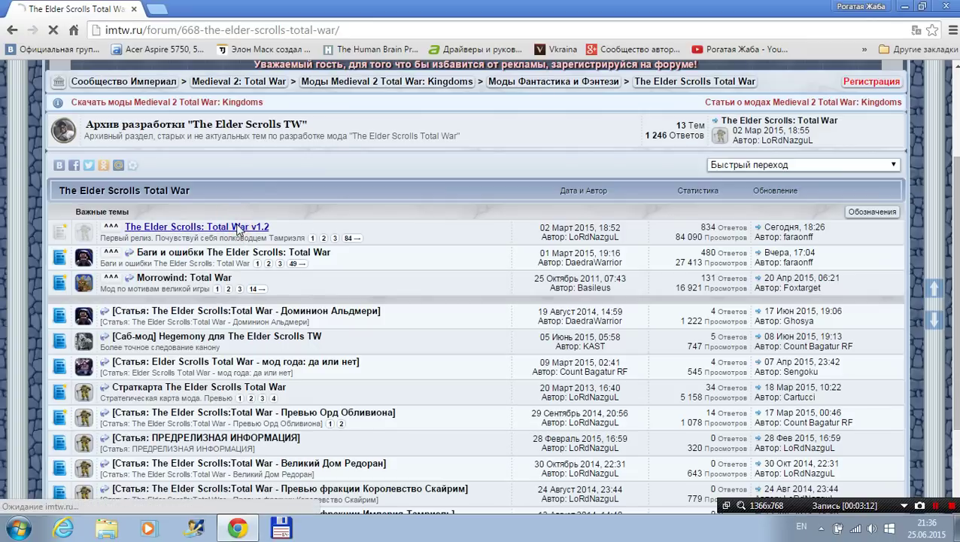
Look through the topic's mod description, spoiler sections, download links and patch v1.2 installation notes
{"action": "scroll", "coordinate": [433, 242], "scroll_direction": "down", "scroll_amount": 4}
{"action": "scroll", "coordinate": [420, 235], "scroll_direction": "down", "scroll_amount": 5}
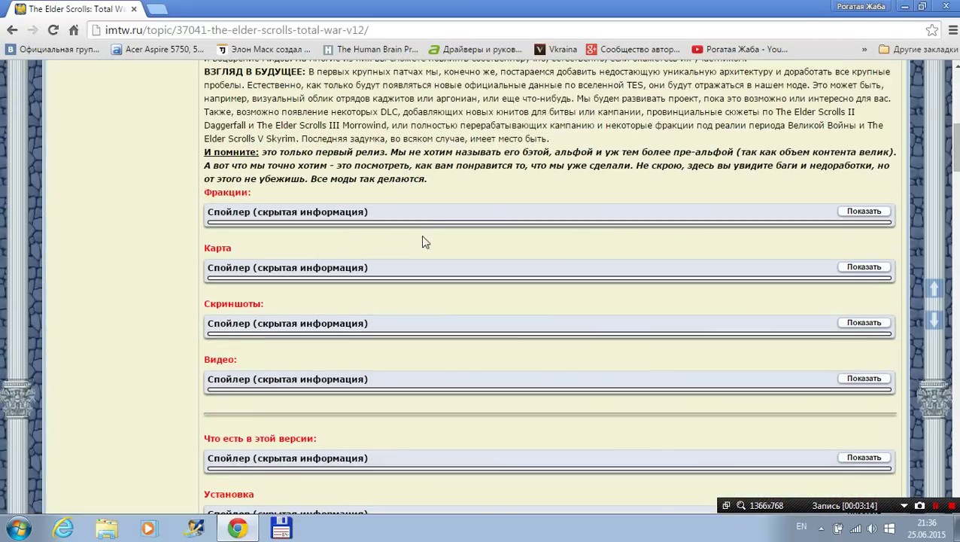
{"action": "scroll", "coordinate": [433, 216], "scroll_direction": "up", "scroll_amount": 9}
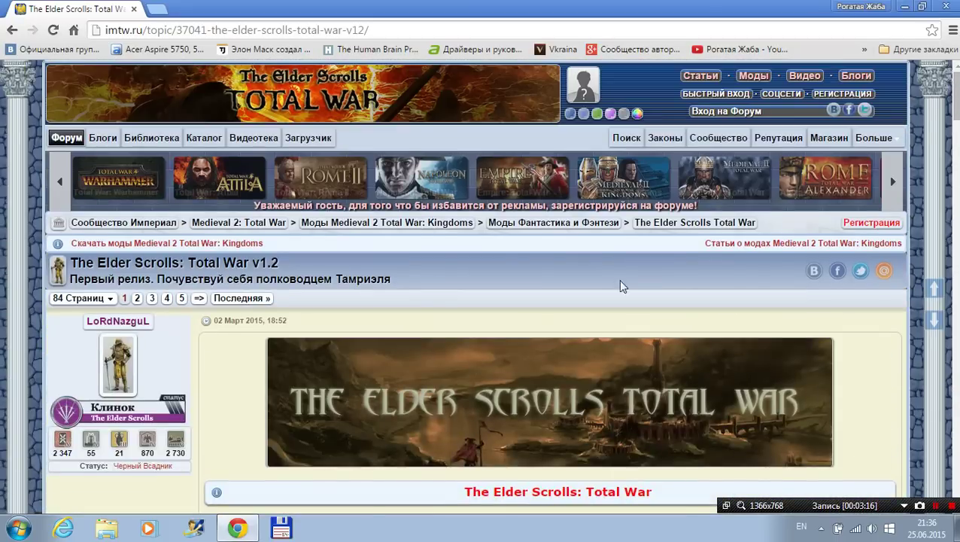
{"action": "scroll", "coordinate": [622, 285], "scroll_direction": "down", "scroll_amount": 3}
{"action": "scroll", "coordinate": [511, 213], "scroll_direction": "up", "scroll_amount": 2}
{"action": "scroll", "coordinate": [462, 241], "scroll_direction": "up", "scroll_amount": 1}
{"action": "scroll", "coordinate": [462, 242], "scroll_direction": "down", "scroll_amount": 4}
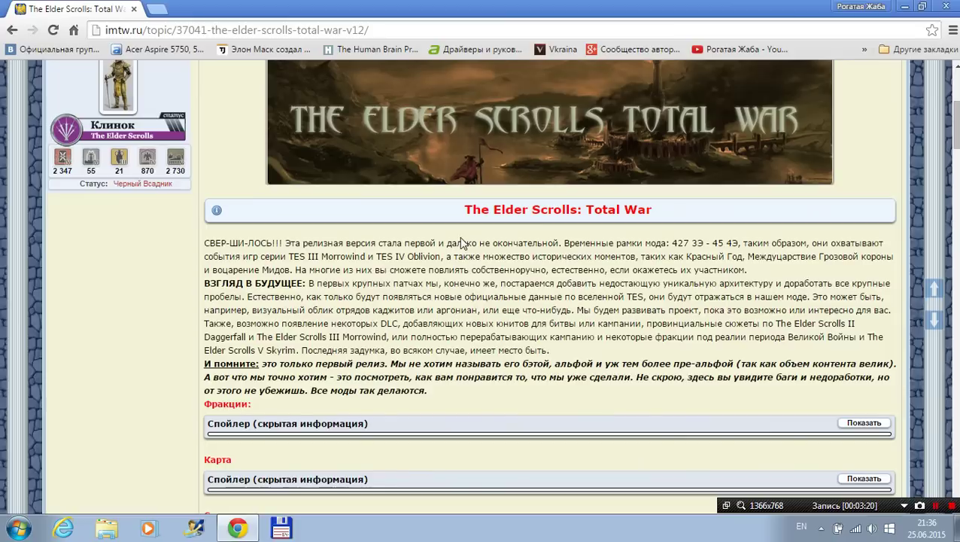
{"action": "scroll", "coordinate": [502, 218], "scroll_direction": "down", "scroll_amount": 1}
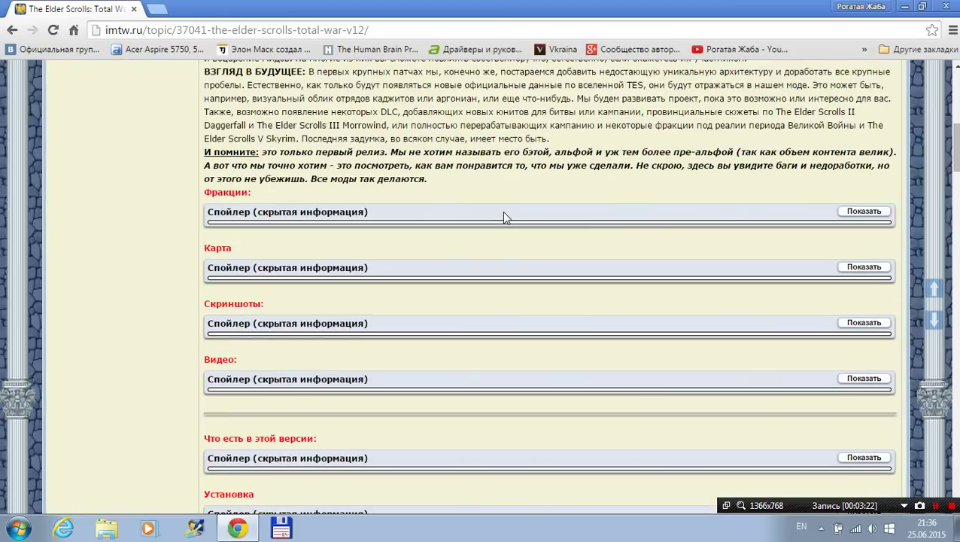
{"action": "scroll", "coordinate": [504, 217], "scroll_direction": "down", "scroll_amount": 1}
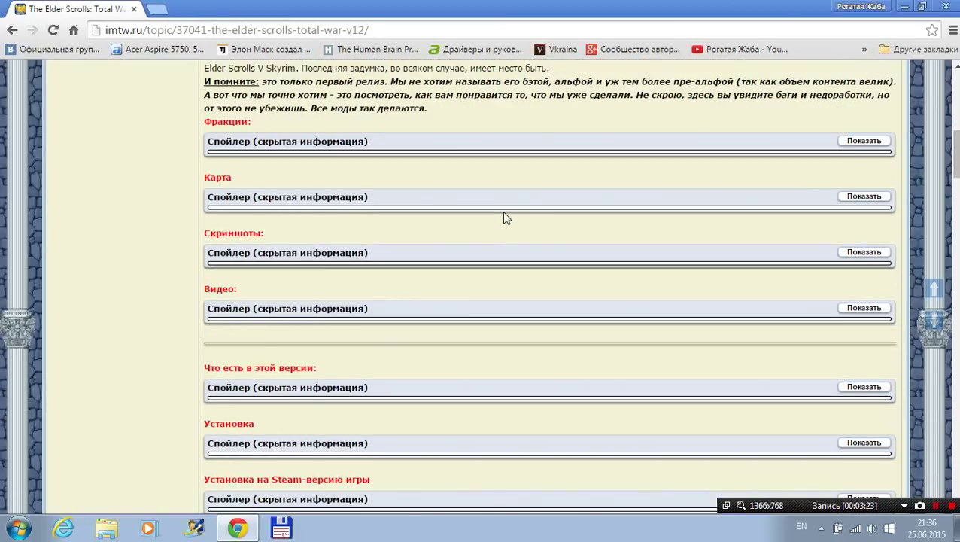
{"action": "scroll", "coordinate": [504, 215], "scroll_direction": "down", "scroll_amount": 4}
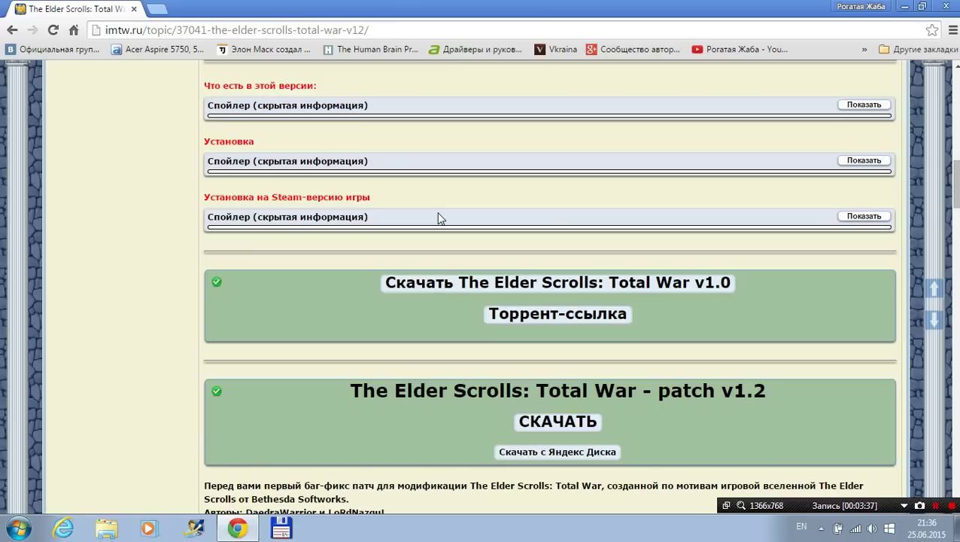
{"action": "scroll", "coordinate": [439, 217], "scroll_direction": "down", "scroll_amount": 3}
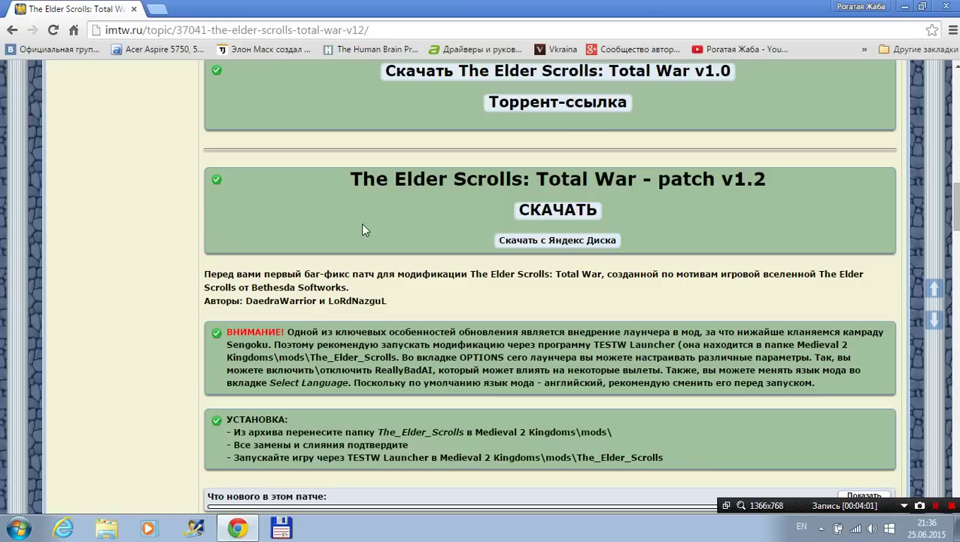
{"action": "scroll", "coordinate": [358, 225], "scroll_direction": "up", "scroll_amount": 1}
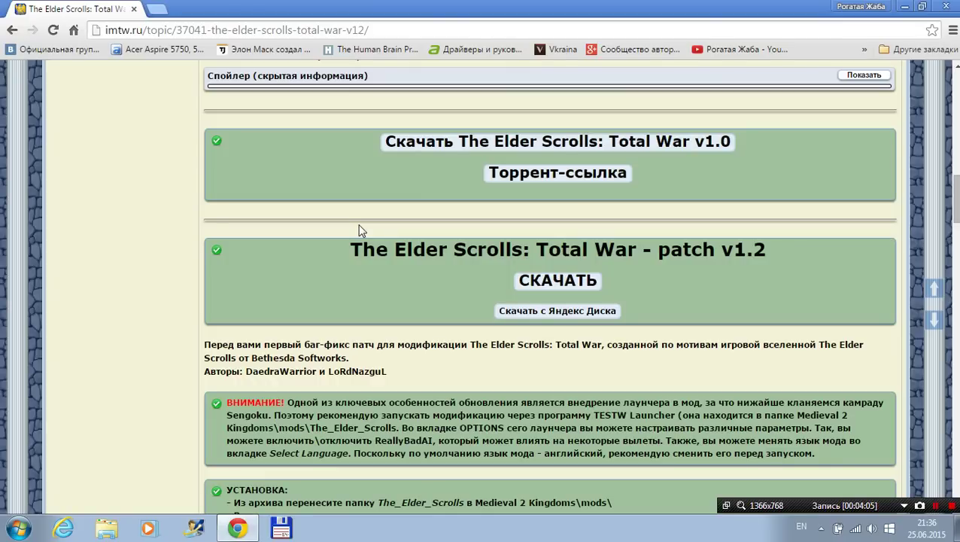
{"action": "scroll", "coordinate": [358, 231], "scroll_direction": "down", "scroll_amount": 8}
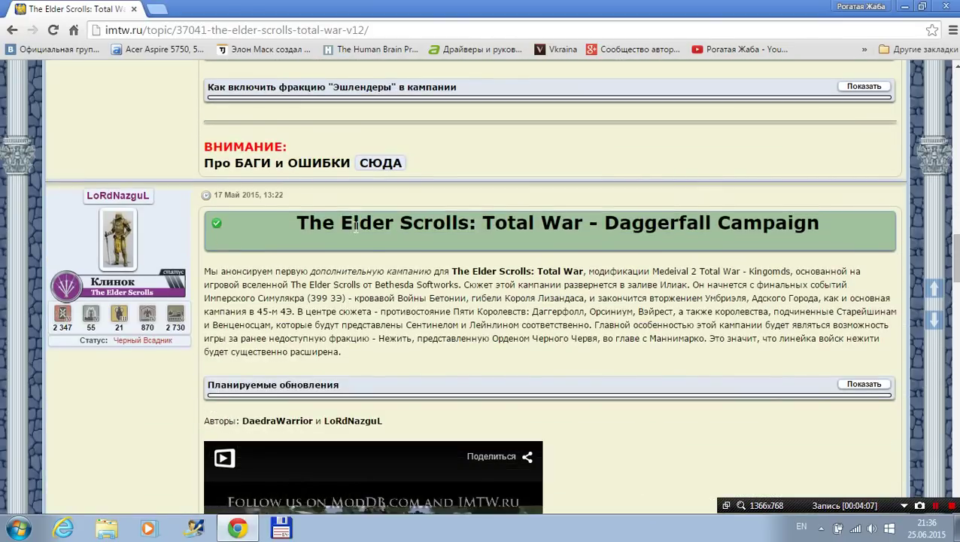
{"action": "scroll", "coordinate": [355, 226], "scroll_direction": "up", "scroll_amount": 8}
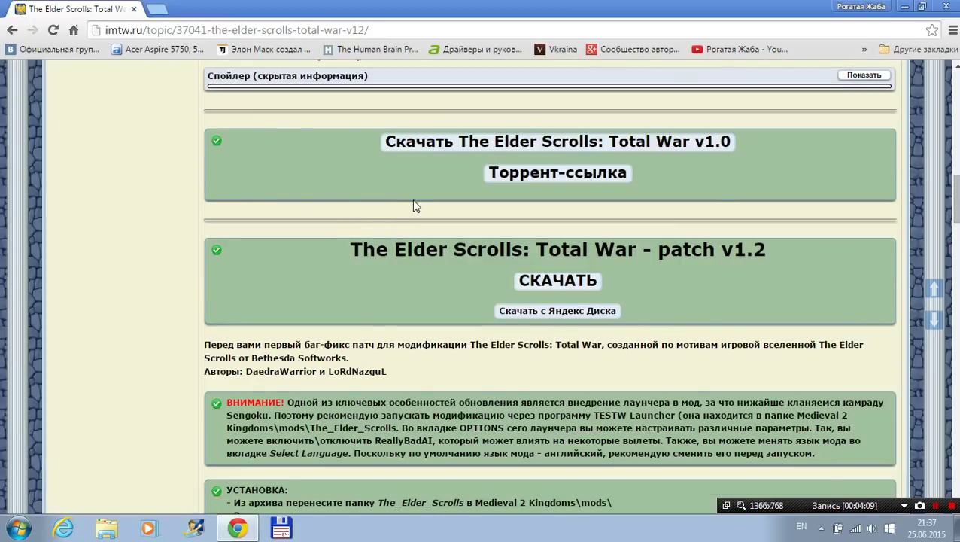
Download The_Elder_Scrolls_1.0.rar from the topic's v1.0 link and save it to drive Acer (E:)
{"action": "left_click", "coordinate": [480, 148]}
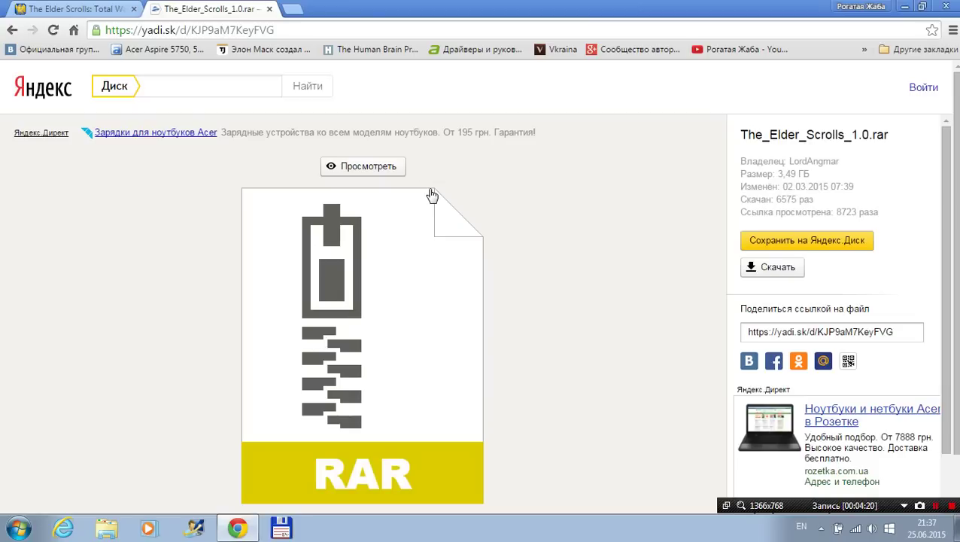
{"action": "left_click", "coordinate": [772, 269]}
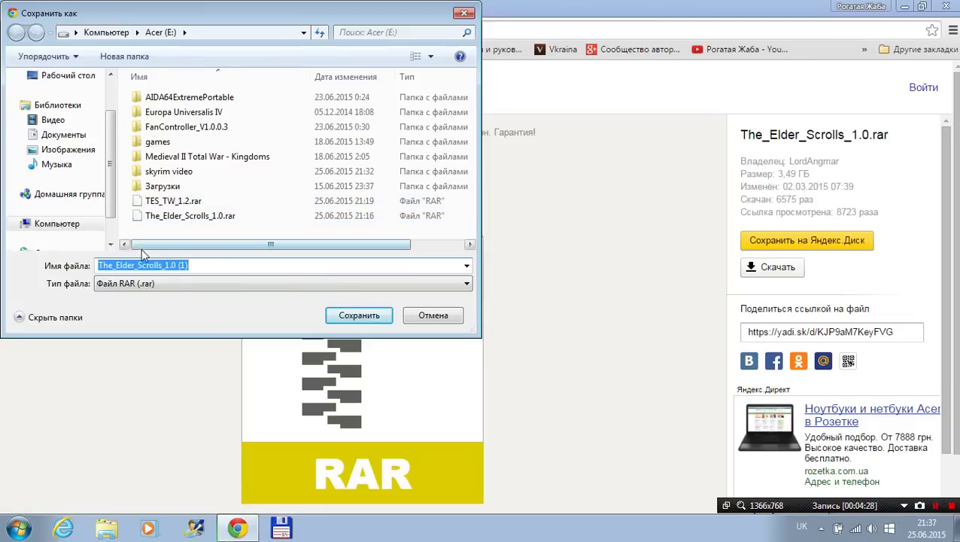
{"action": "left_click", "coordinate": [382, 316]}
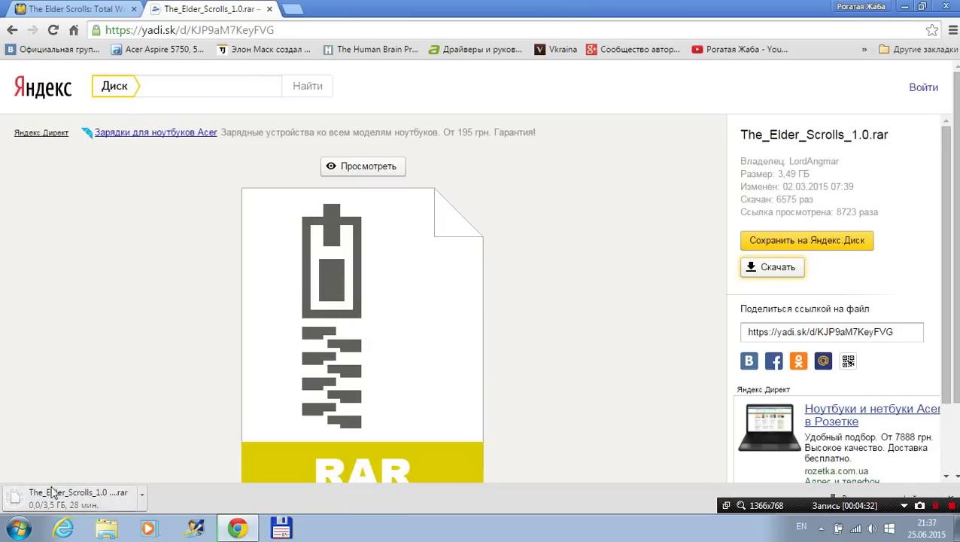
Return to the forum topic and download the patch archive TES_TW_1.2.rar from its Yandex Disk link
{"action": "left_click", "coordinate": [78, 11]}
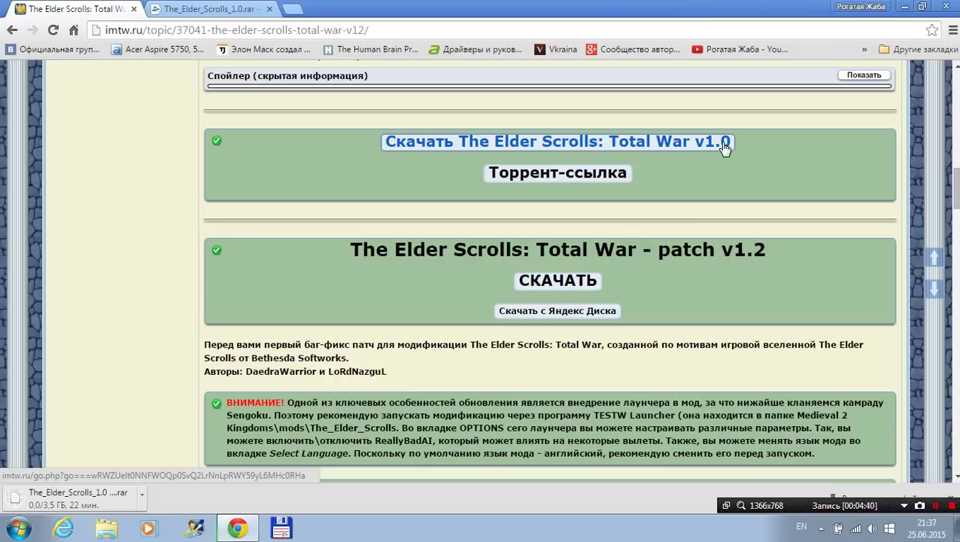
{"action": "left_click", "coordinate": [537, 317]}
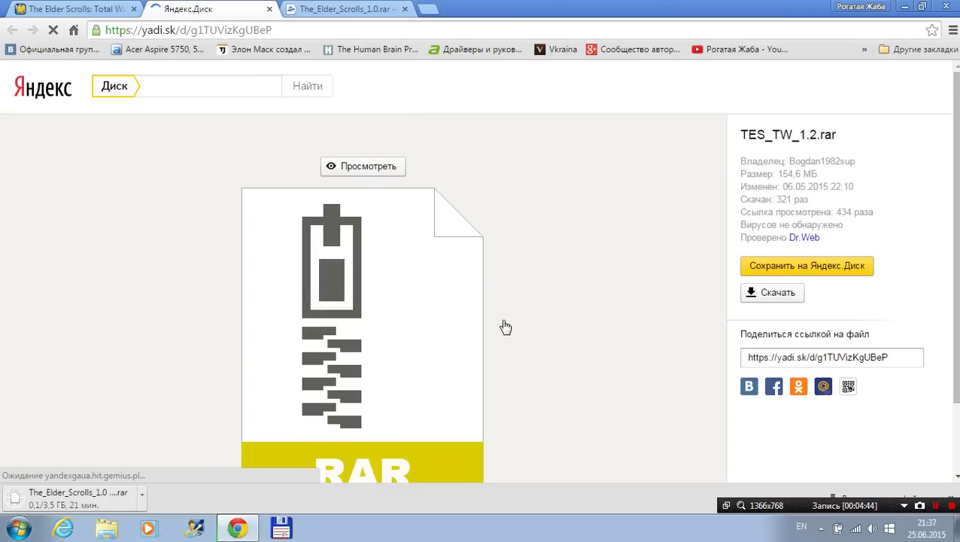
{"action": "left_click", "coordinate": [777, 298]}
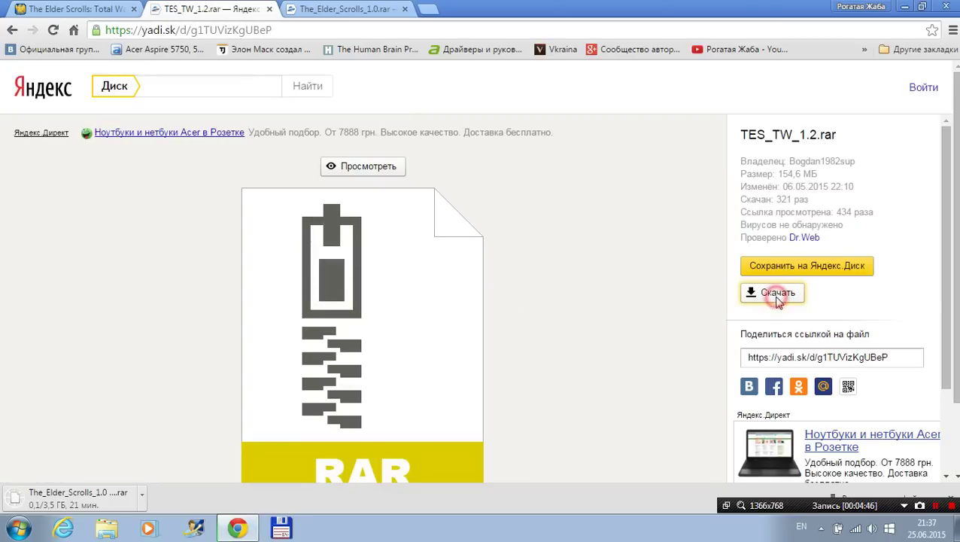
{"action": "left_click", "coordinate": [338, 313]}
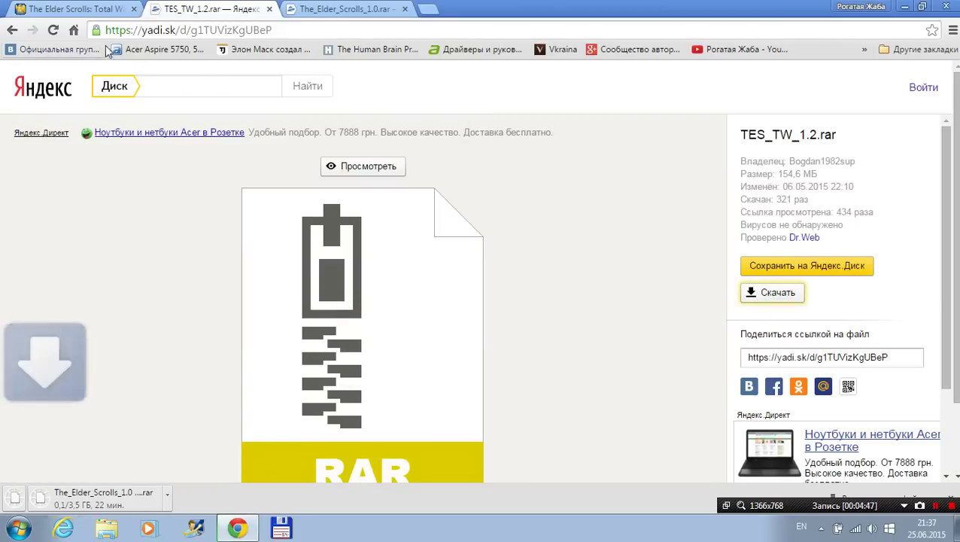
Open the patch's alternative MediaFire download page from the topic and view the options of the running TES_TW_1.2 download
{"action": "left_click", "coordinate": [88, 9]}
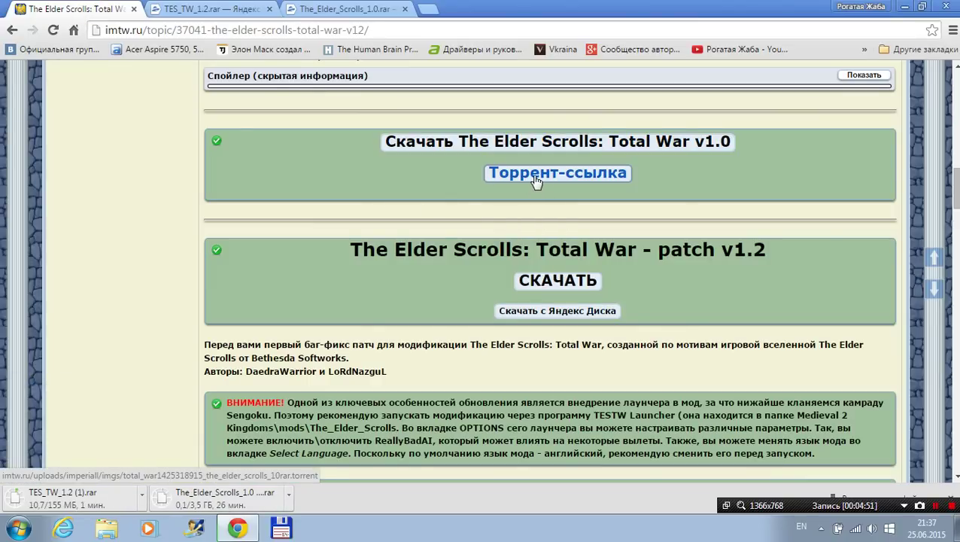
{"action": "left_click", "coordinate": [558, 281]}
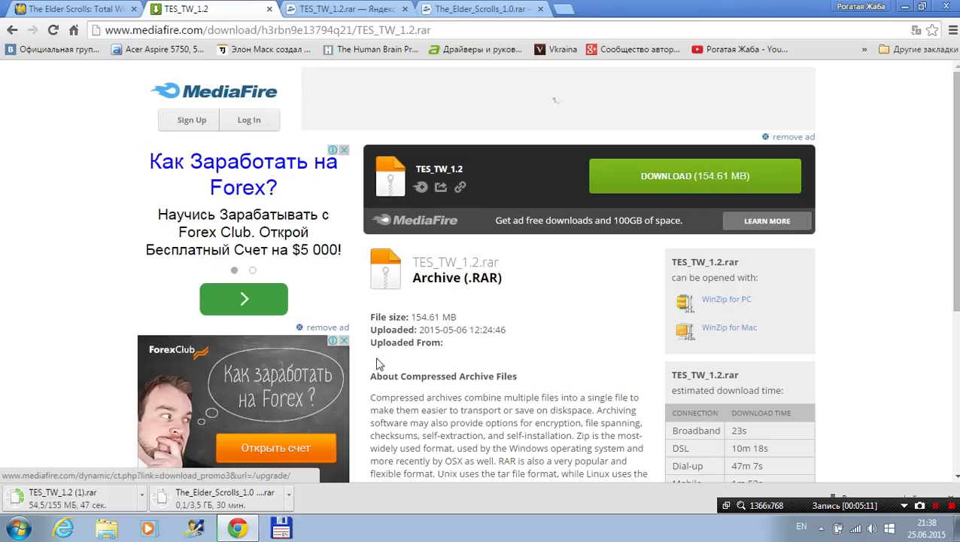
{"action": "right_click", "coordinate": [118, 505]}
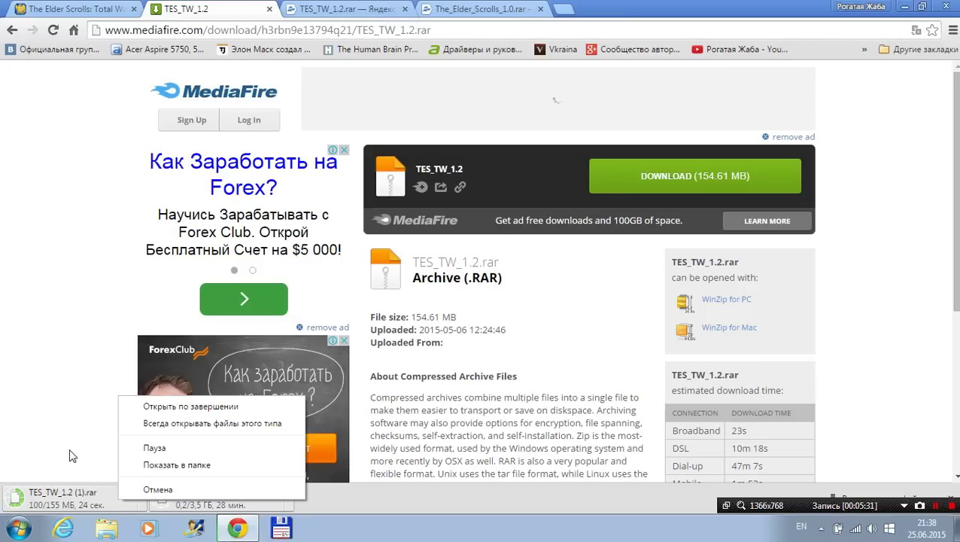
Open the browser settings and expand the advanced settings to reach the downloaded files section
{"action": "left_click", "coordinate": [953, 32]}
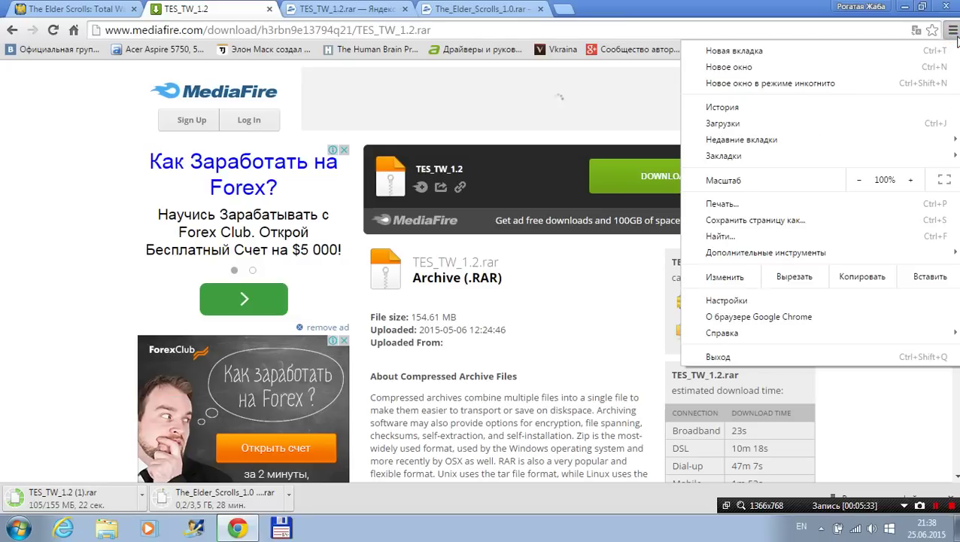
{"action": "left_click", "coordinate": [753, 300]}
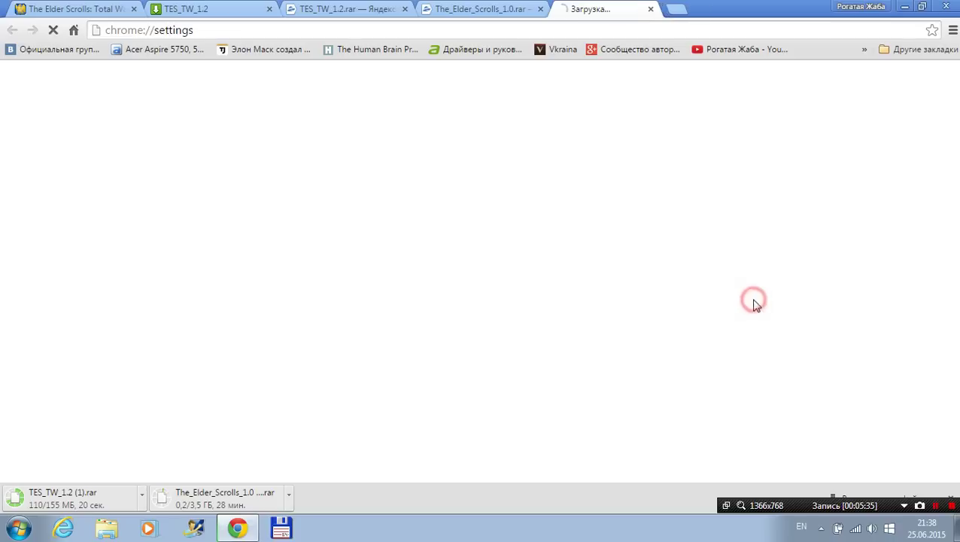
{"action": "scroll", "coordinate": [405, 261], "scroll_direction": "down", "scroll_amount": 2}
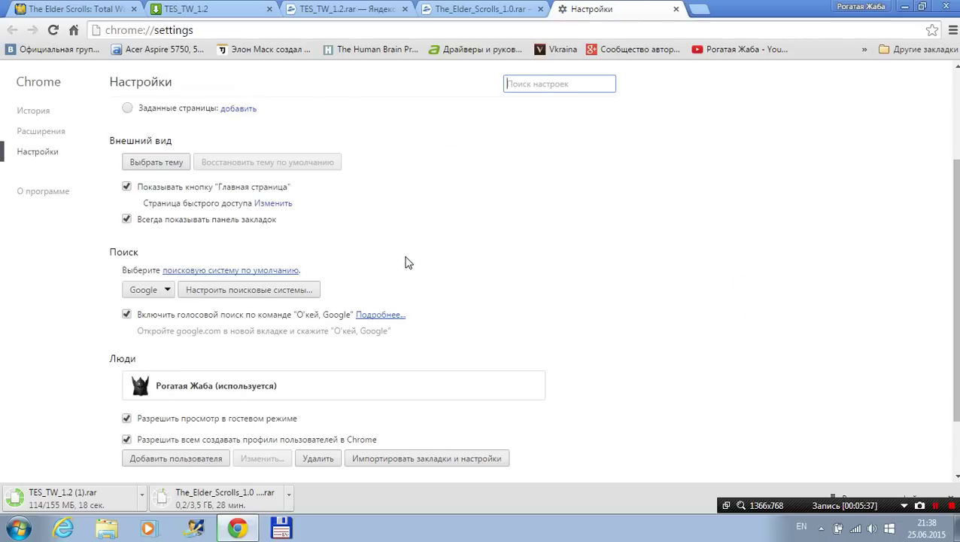
{"action": "scroll", "coordinate": [423, 252], "scroll_direction": "down", "scroll_amount": 2}
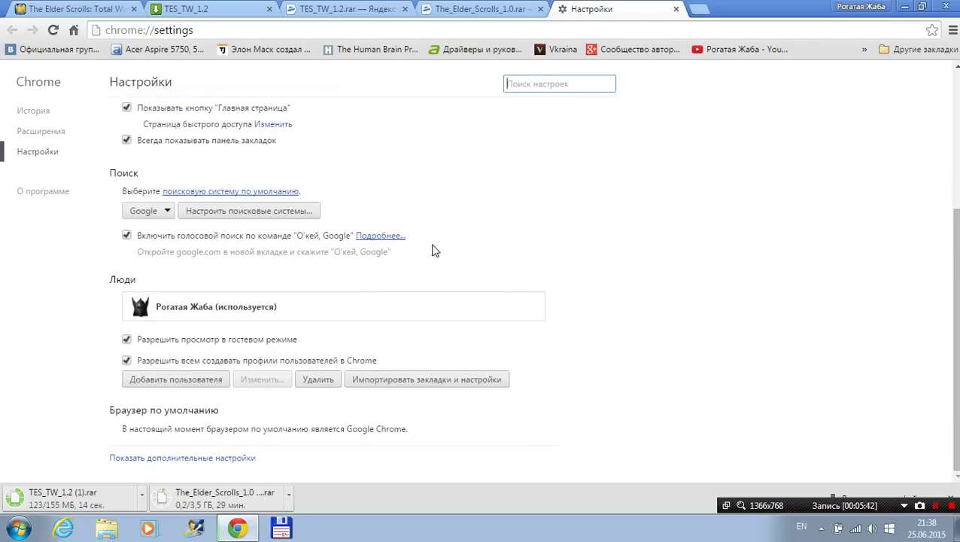
{"action": "scroll", "coordinate": [435, 251], "scroll_direction": "up", "scroll_amount": 1}
{"action": "scroll", "coordinate": [434, 250], "scroll_direction": "up", "scroll_amount": 2}
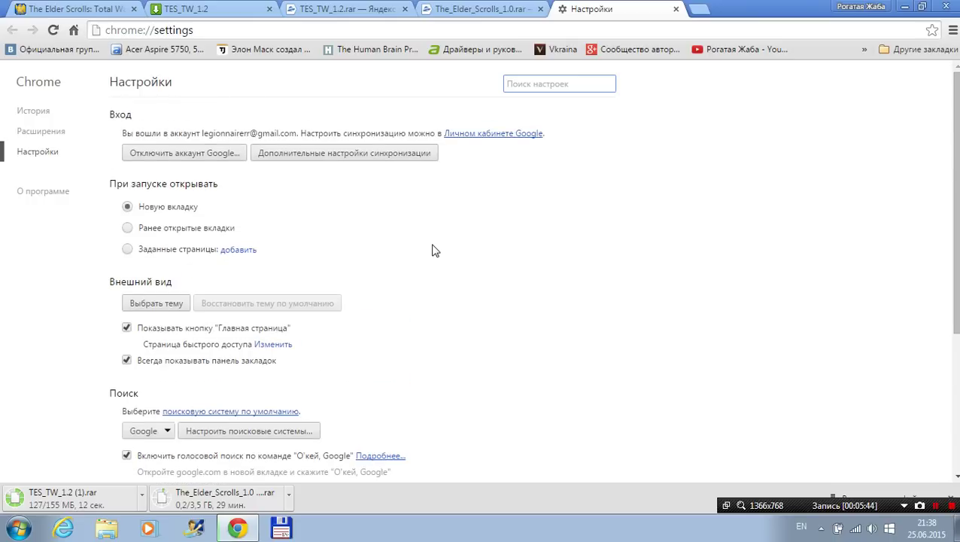
{"action": "scroll", "coordinate": [435, 250], "scroll_direction": "down", "scroll_amount": 3}
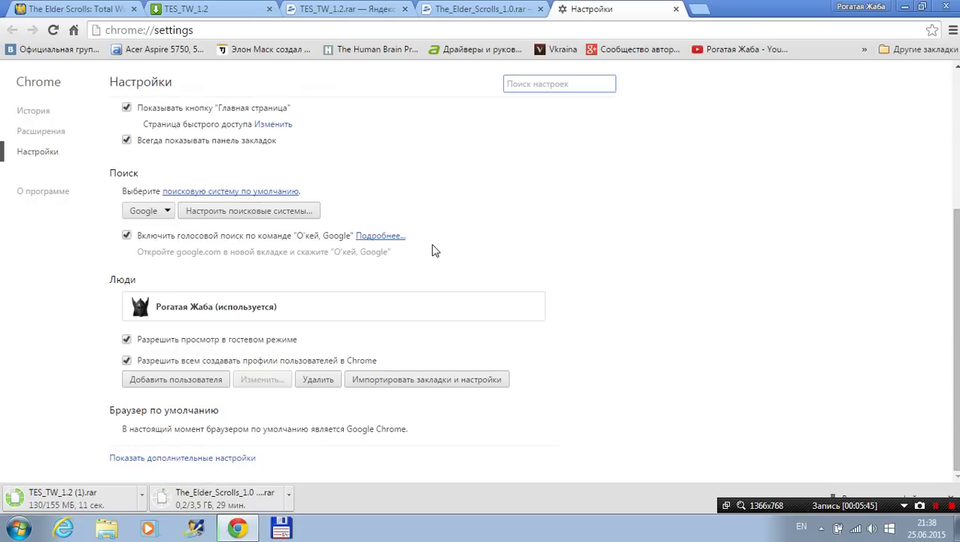
{"action": "left_click", "coordinate": [186, 458]}
{"action": "scroll", "coordinate": [433, 281], "scroll_direction": "down", "scroll_amount": 3}
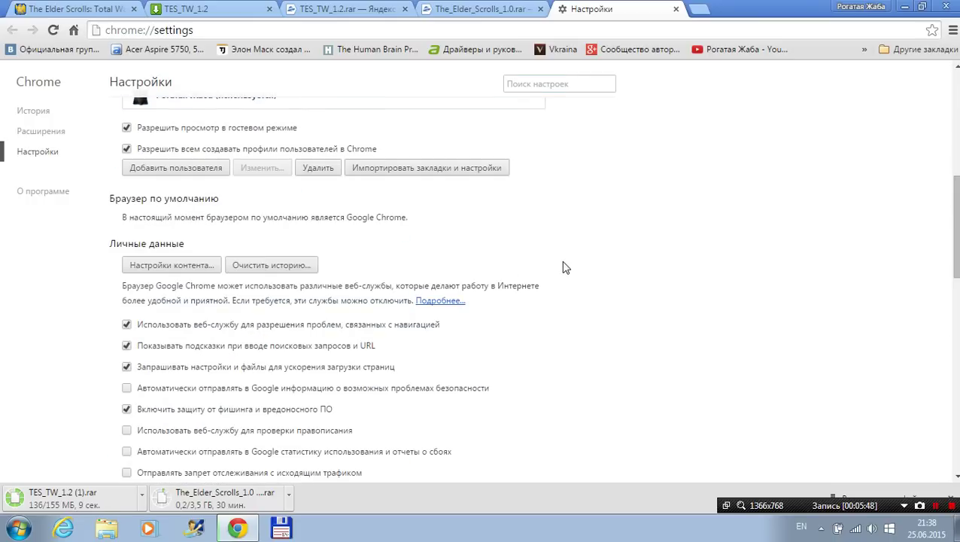
{"action": "scroll", "coordinate": [572, 263], "scroll_direction": "down", "scroll_amount": 2}
{"action": "scroll", "coordinate": [585, 259], "scroll_direction": "down", "scroll_amount": 2}
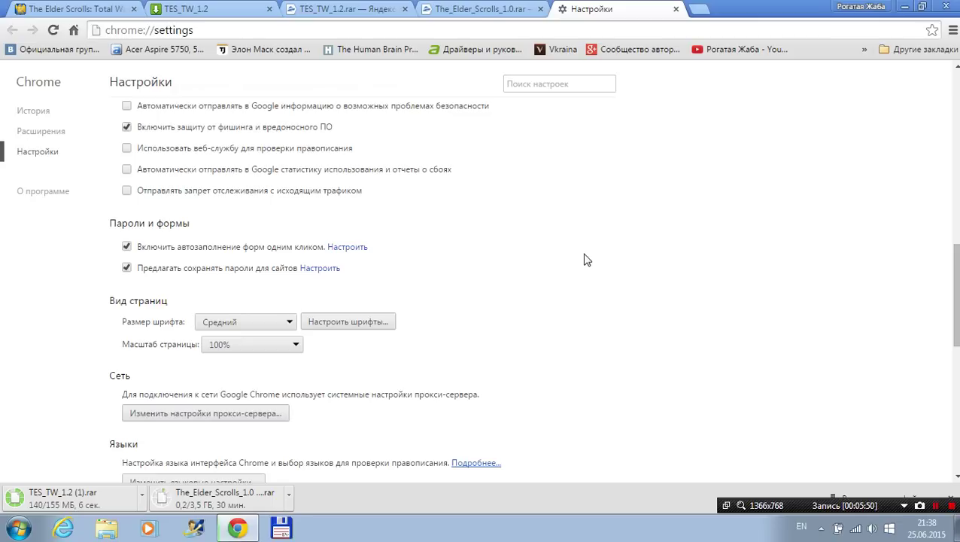
{"action": "scroll", "coordinate": [587, 259], "scroll_direction": "down", "scroll_amount": 2}
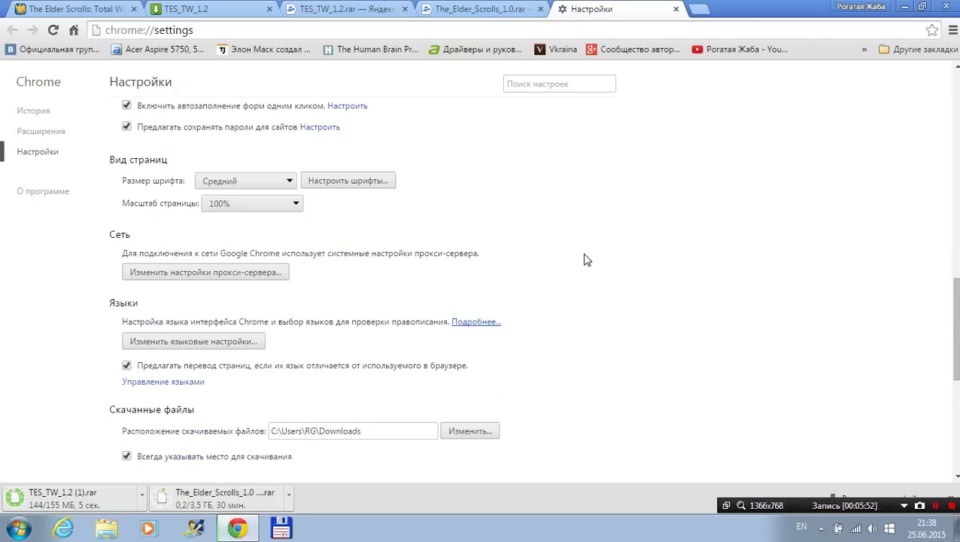
{"action": "scroll", "coordinate": [587, 260], "scroll_direction": "down", "scroll_amount": 3}
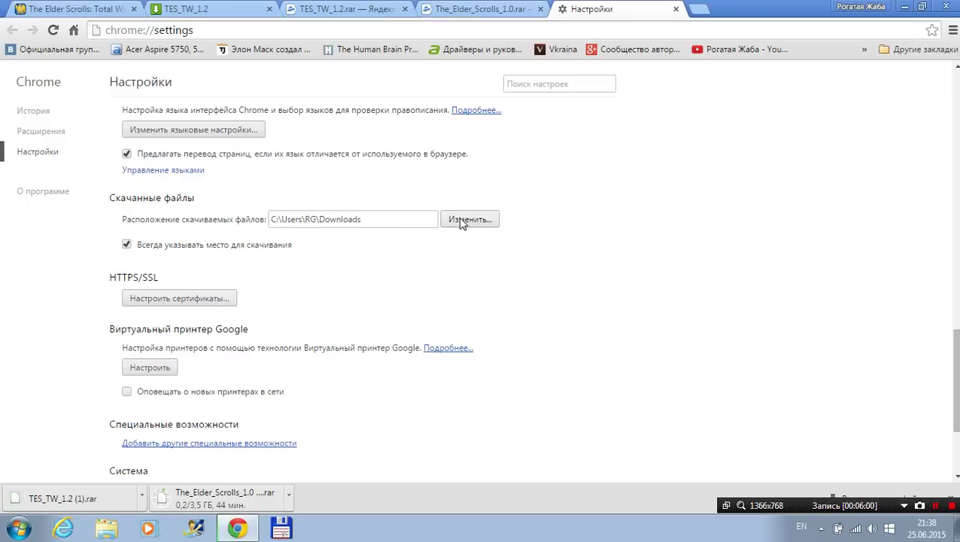
Set the default location for downloaded files to drive Acer (D:)
{"action": "left_click", "coordinate": [460, 219]}
{"action": "left_click_drag", "start_coordinate": [576, 224], "coordinate": [575, 296]}
{"action": "left_click", "coordinate": [451, 272]}
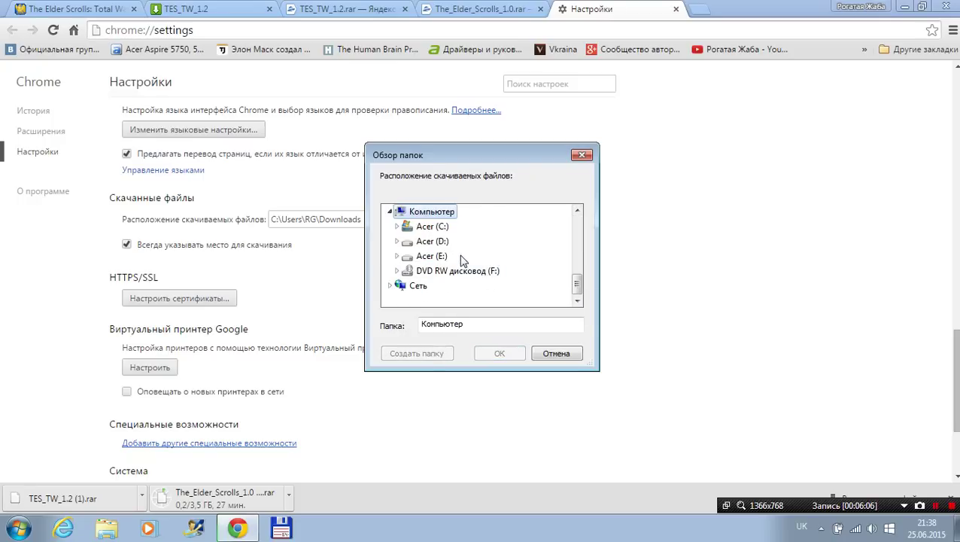
{"action": "left_click", "coordinate": [440, 242]}
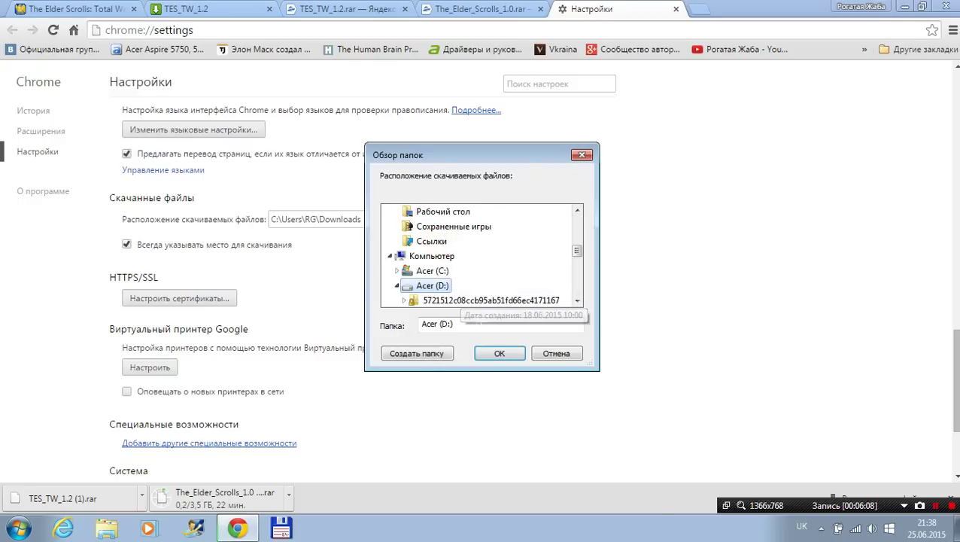
{"action": "left_click", "coordinate": [489, 354]}
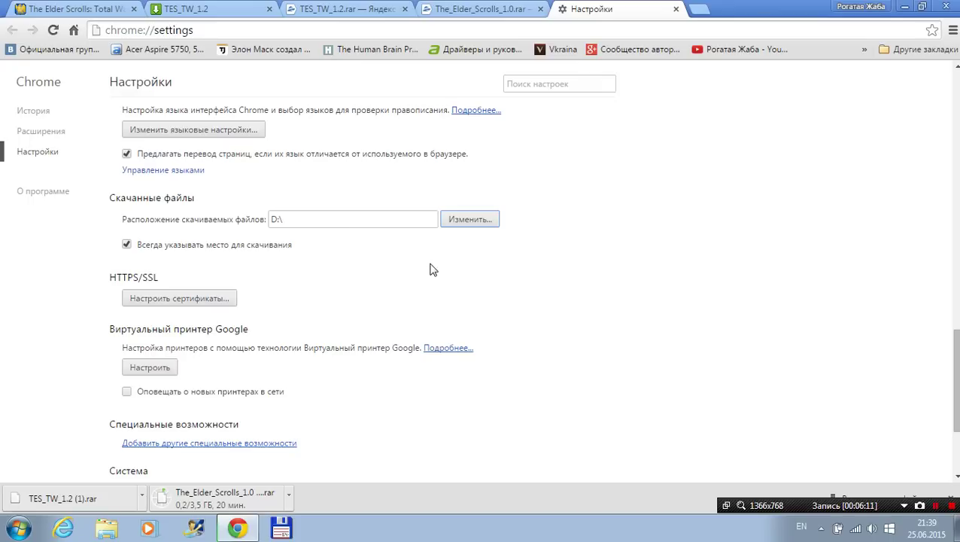
{"action": "scroll", "coordinate": [431, 269], "scroll_direction": "down", "scroll_amount": 3}
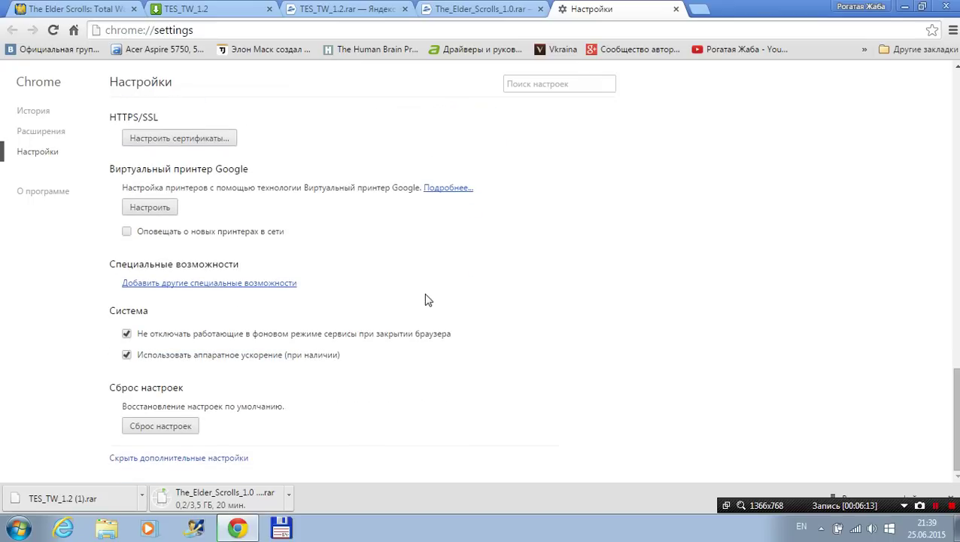
{"action": "scroll", "coordinate": [426, 297], "scroll_direction": "up", "scroll_amount": 5}
{"action": "scroll", "coordinate": [432, 263], "scroll_direction": "up", "scroll_amount": 7}
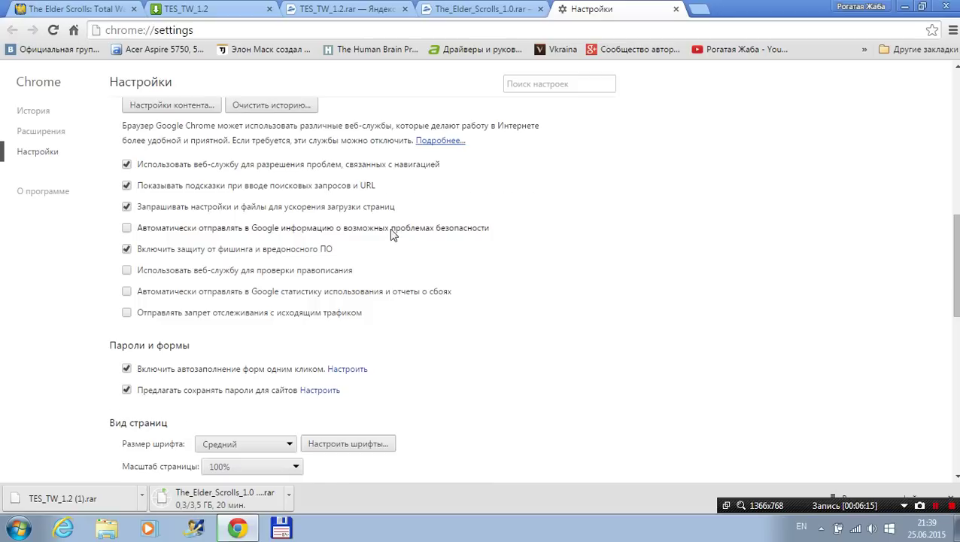
{"action": "scroll", "coordinate": [380, 236], "scroll_direction": "up", "scroll_amount": 1}
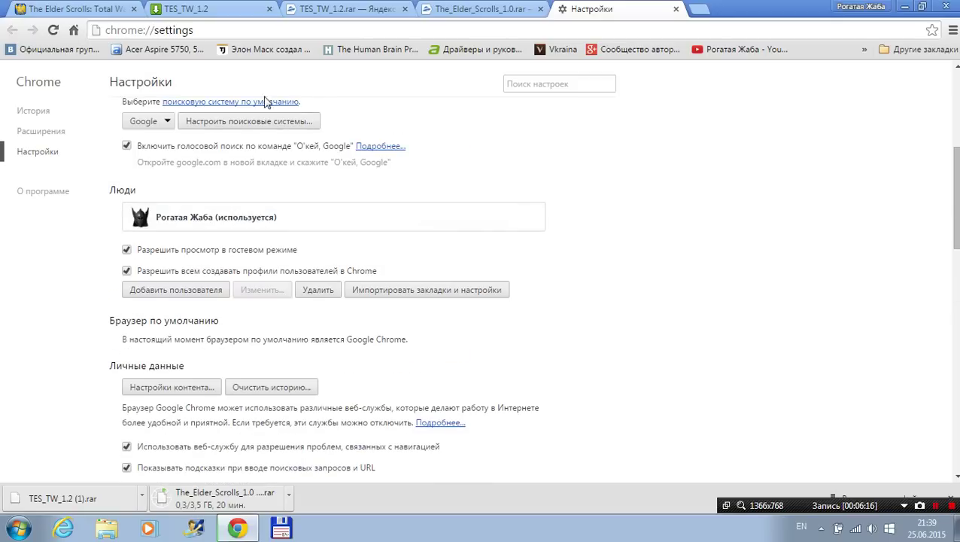
Check the files on drive E: in Total Commander and cancel the running download of The_Elder_Scrolls_1.0 in the browser
{"action": "left_click", "coordinate": [283, 529]}
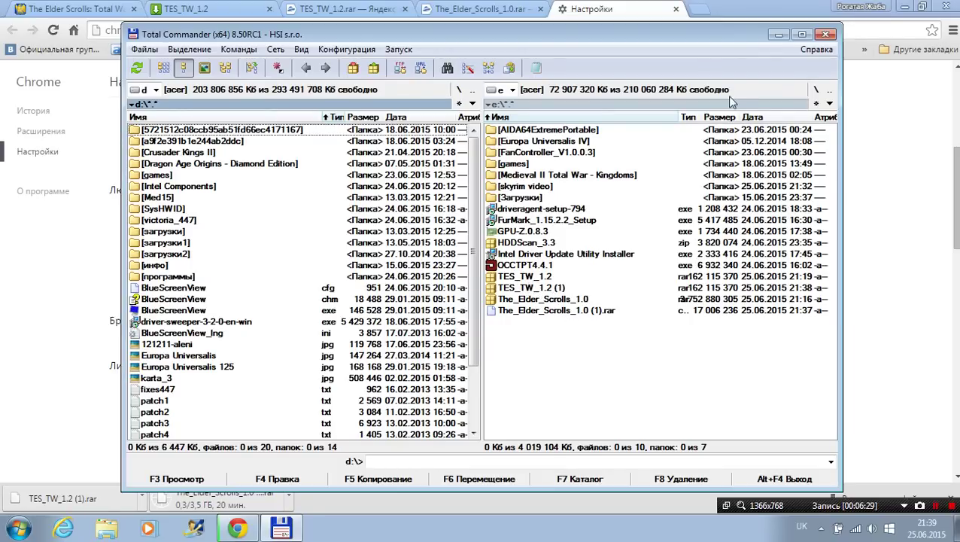
{"action": "left_click", "coordinate": [779, 34]}
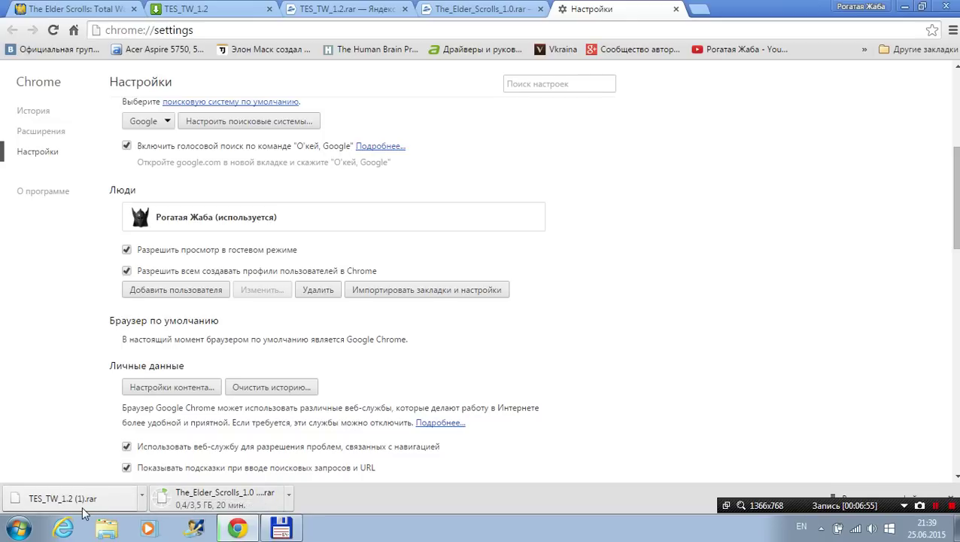
{"action": "right_click", "coordinate": [208, 497]}
{"action": "left_click", "coordinate": [230, 489]}
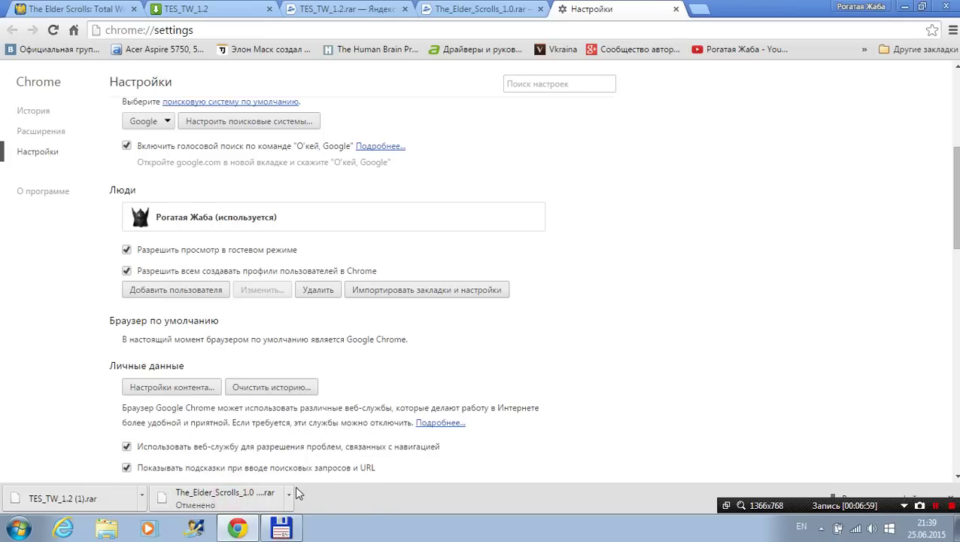
Delete the duplicate patch archive TES_TW_1.2 (1) from drive E: in Total Commander
{"action": "left_click", "coordinate": [288, 526]}
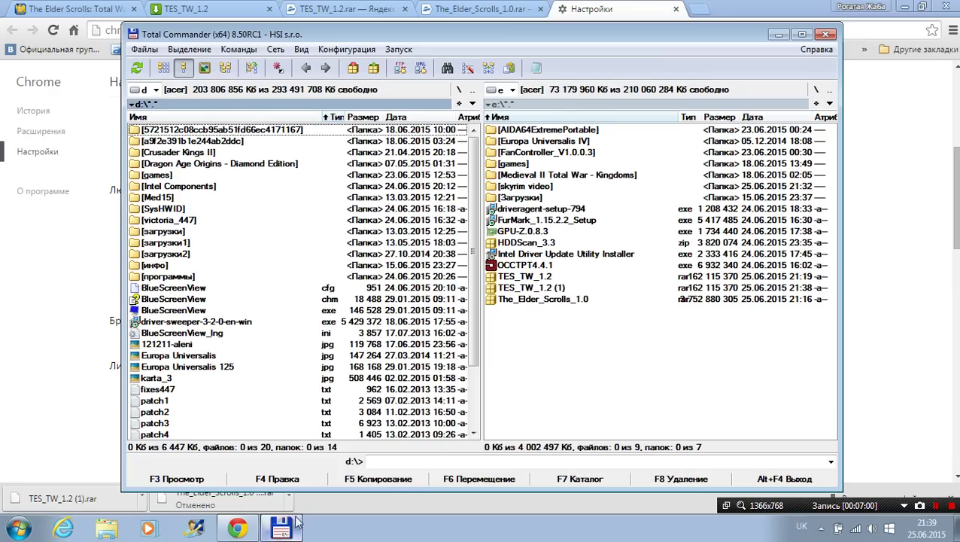
{"action": "left_click", "coordinate": [548, 292]}
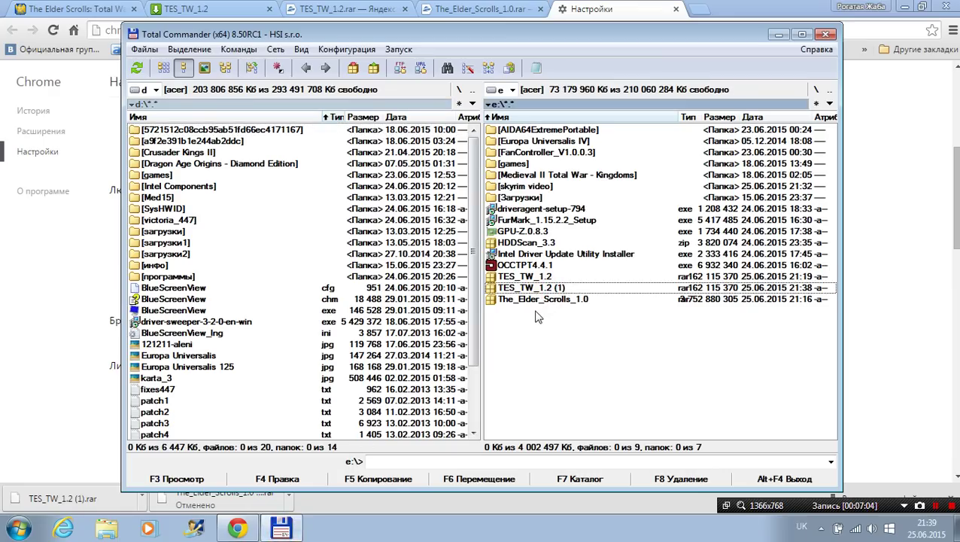
{"action": "key", "text": "Delete"}
{"action": "left_click", "coordinate": [515, 324]}
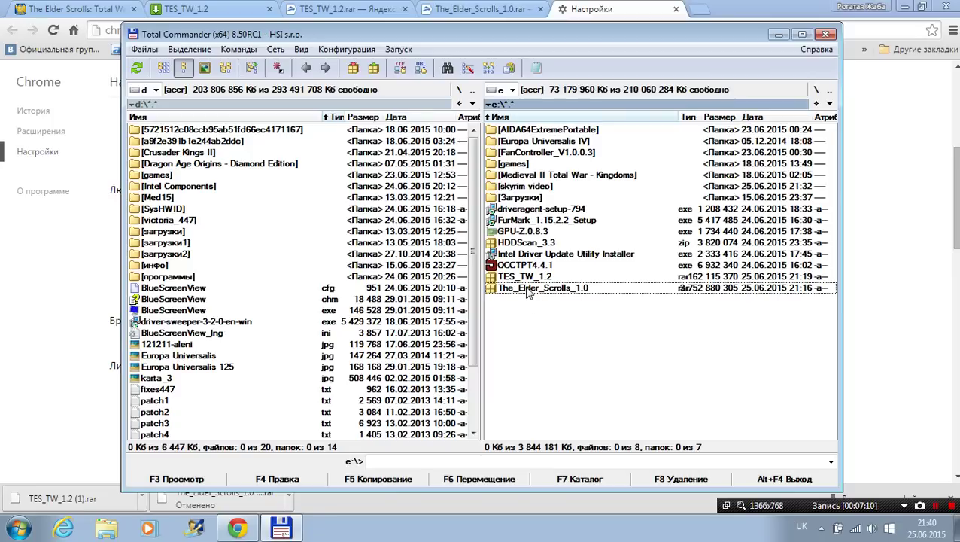
Open the mods folder of d:\games\Medieval 2 - Total War Kingdoms beside the opened archive The_Elder_Scrolls_1.0.rar from drive E:
{"action": "left_click", "coordinate": [156, 91]}
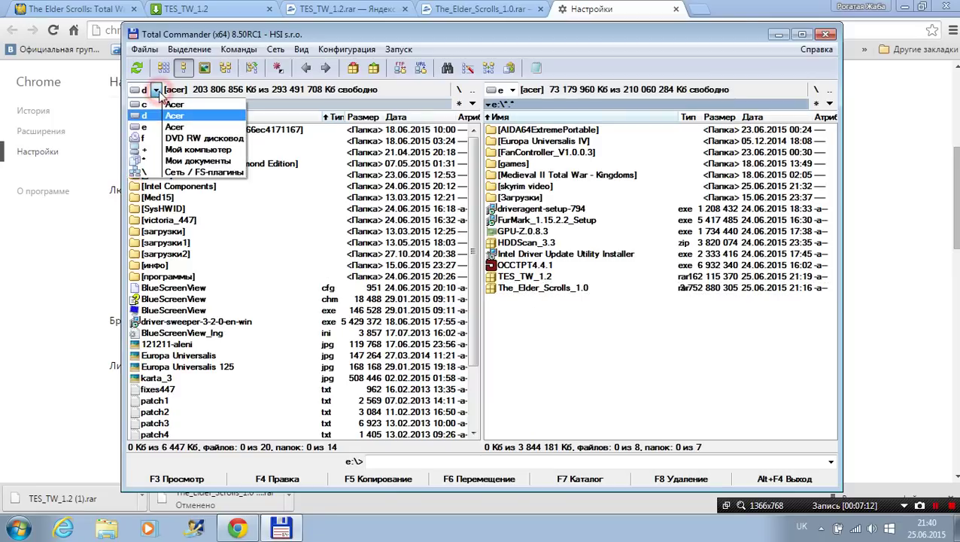
{"action": "left_click", "coordinate": [286, 241]}
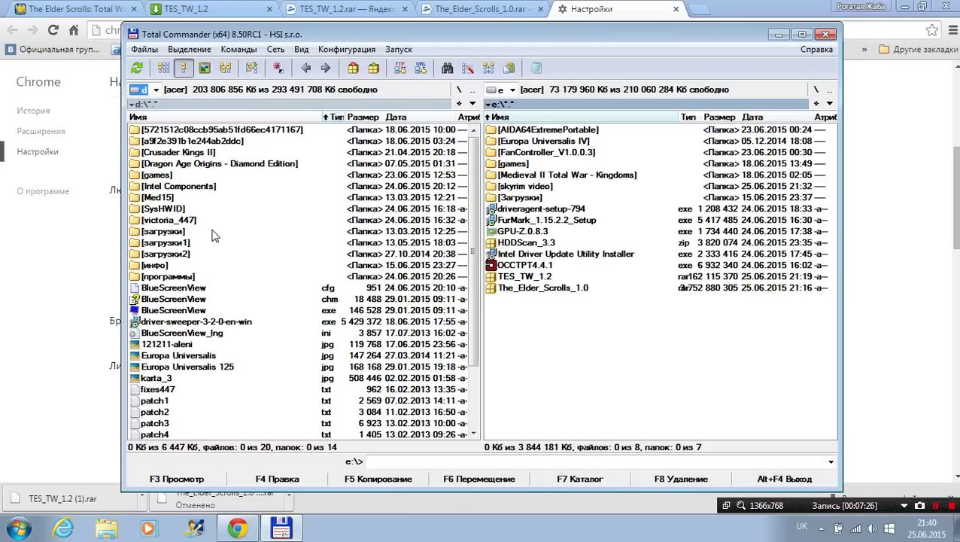
{"action": "double_click", "coordinate": [184, 178]}
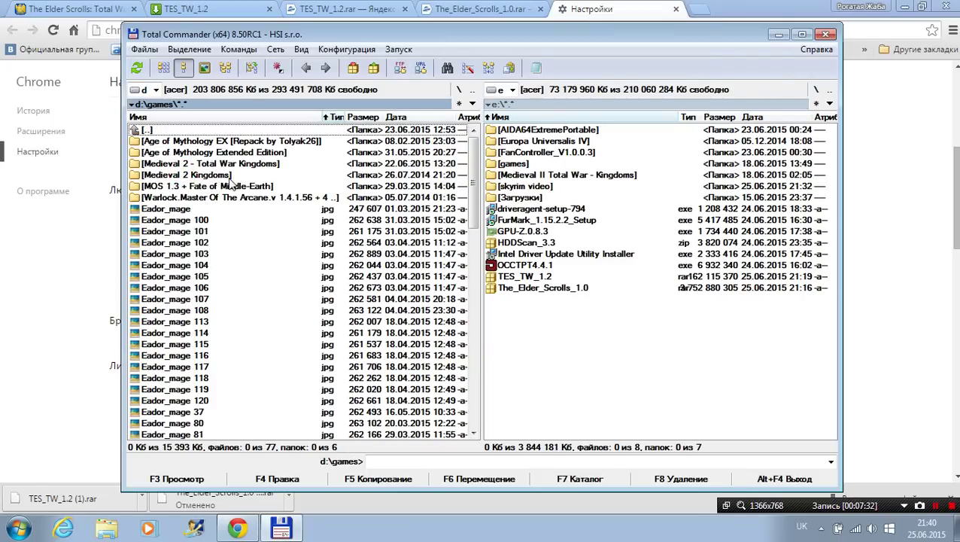
{"action": "double_click", "coordinate": [235, 165]}
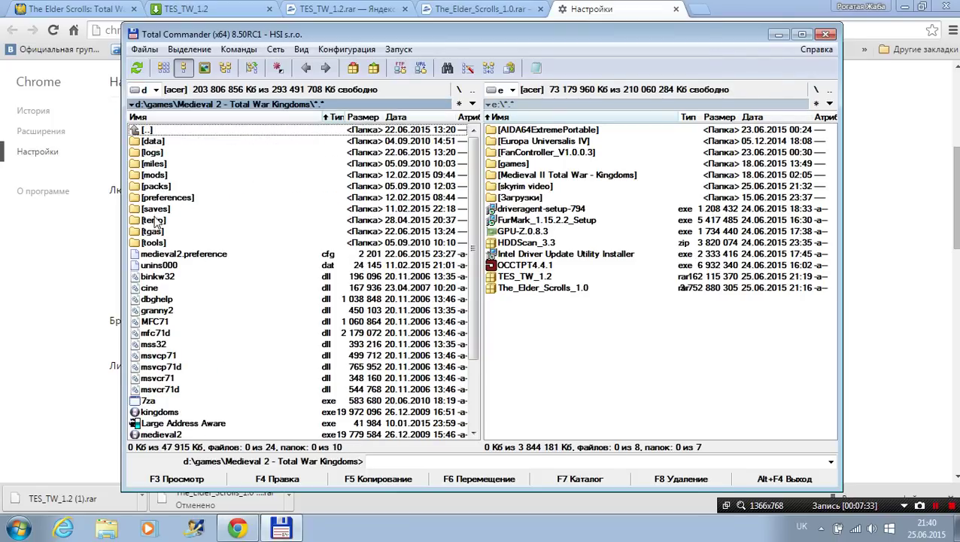
{"action": "double_click", "coordinate": [194, 130]}
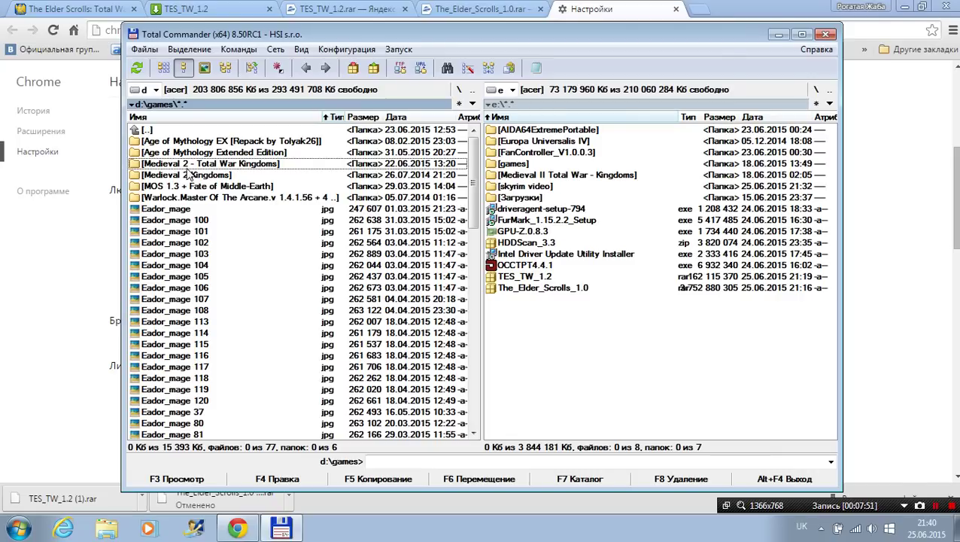
{"action": "double_click", "coordinate": [188, 163]}
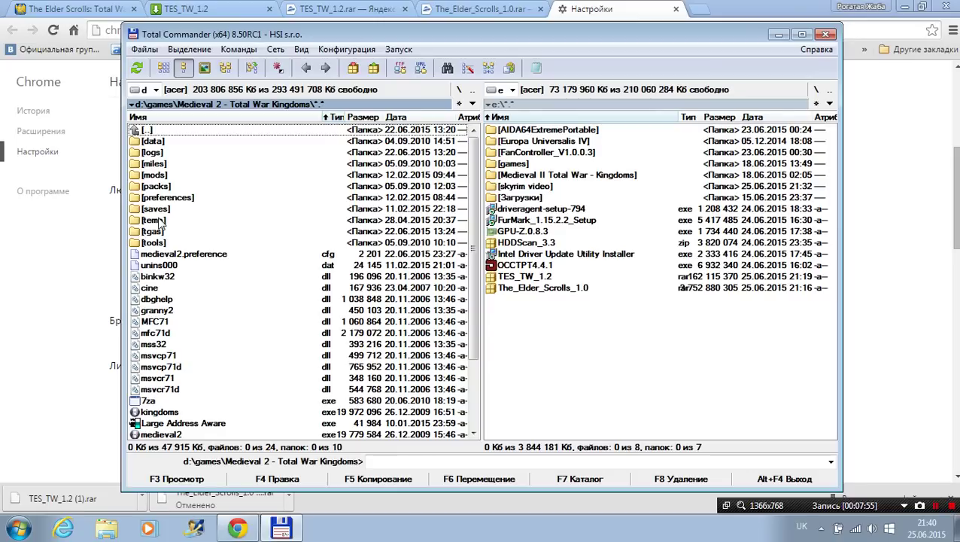
{"action": "double_click", "coordinate": [157, 175]}
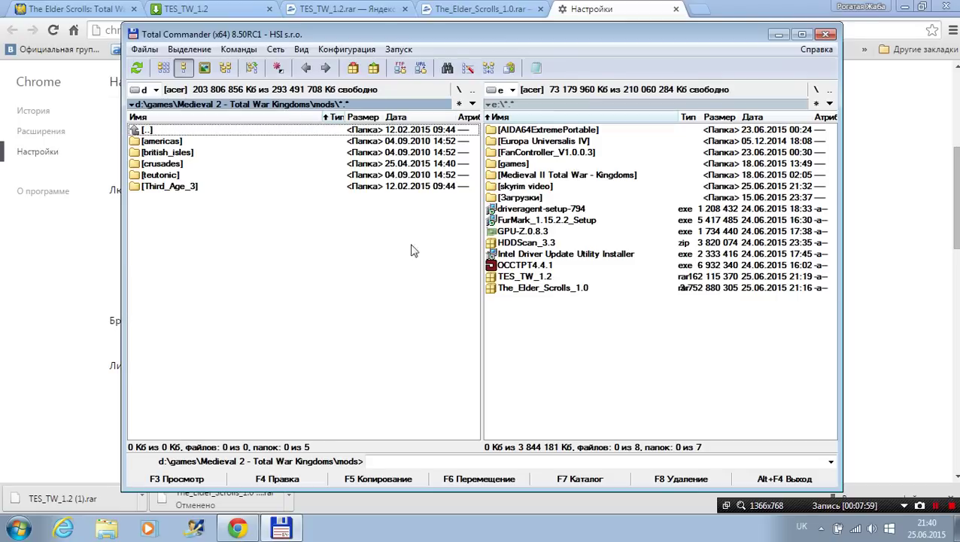
{"action": "double_click", "coordinate": [528, 289]}
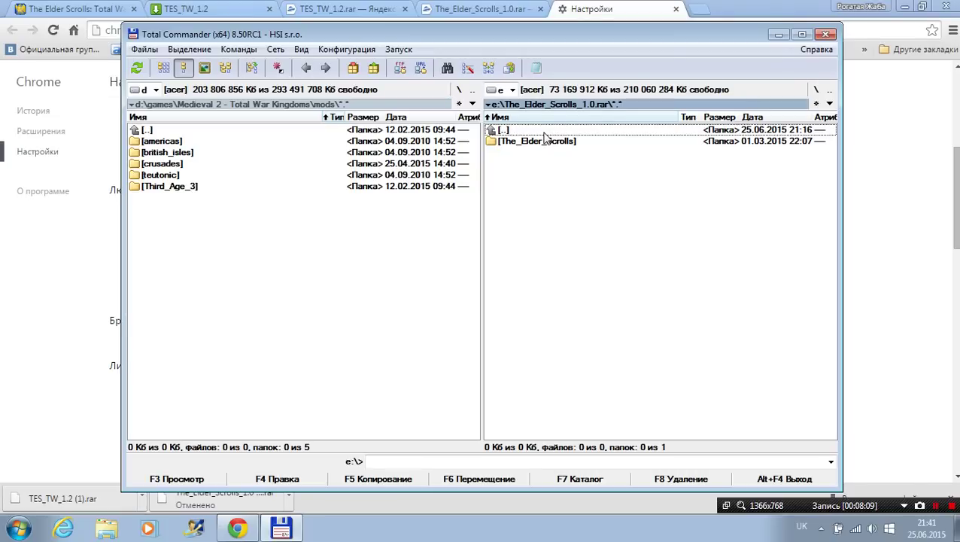
View the downloaded archives on drive Acer (E:) and the context options there in Windows Explorer, and close its window
{"action": "left_click", "coordinate": [20, 527]}
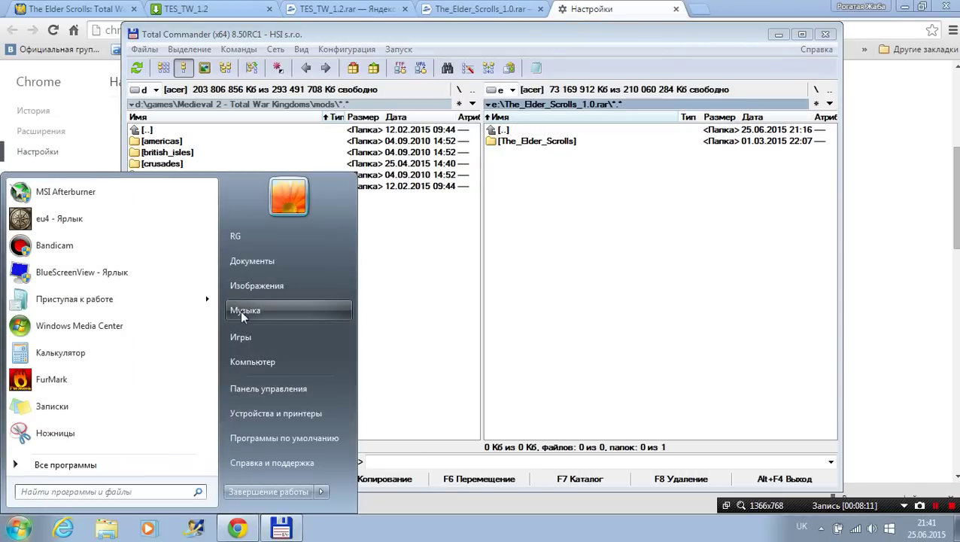
{"action": "left_click", "coordinate": [271, 361]}
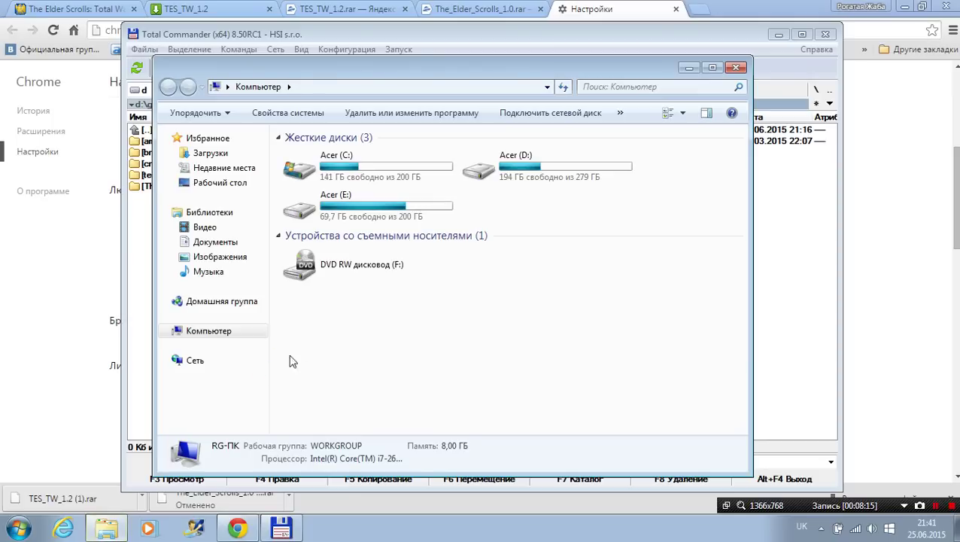
{"action": "double_click", "coordinate": [391, 216]}
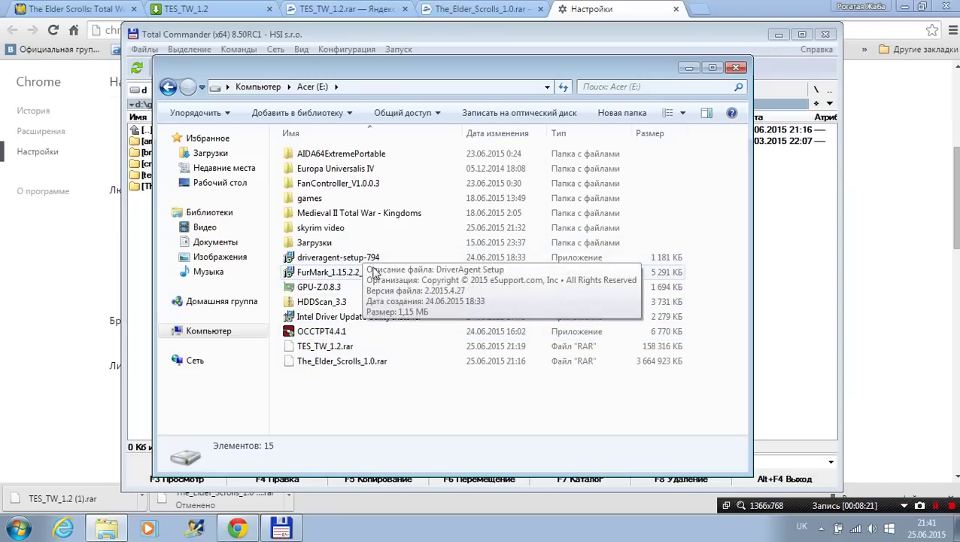
{"action": "right_click", "coordinate": [366, 355]}
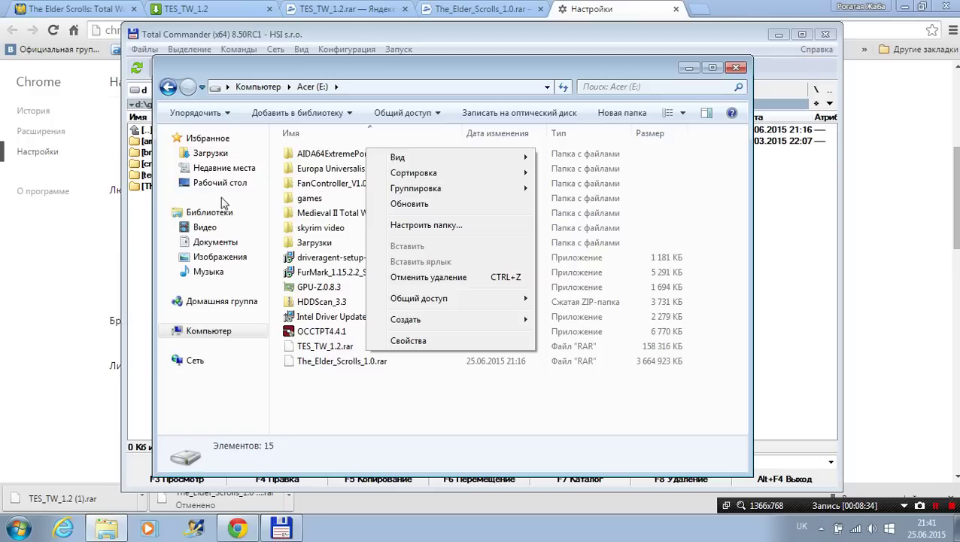
{"action": "left_click", "coordinate": [736, 69]}
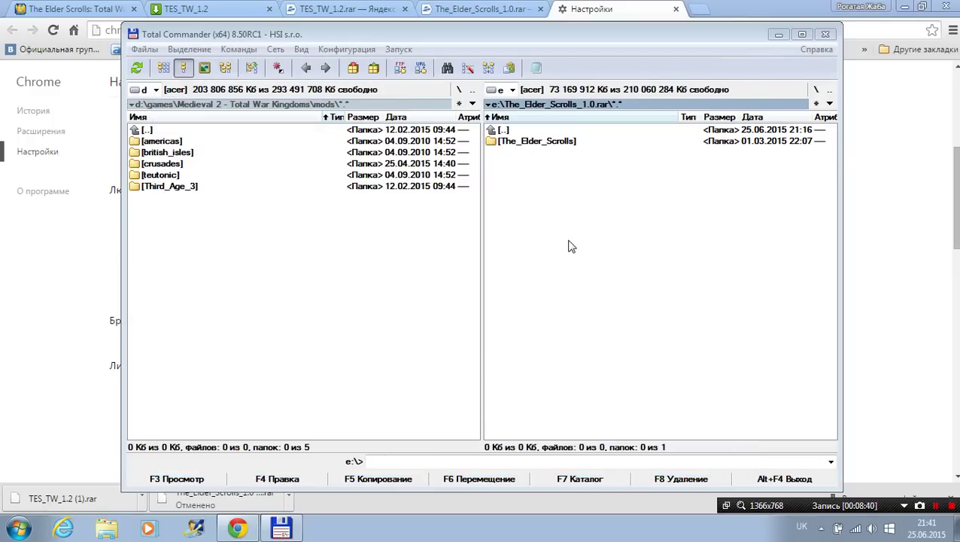
Extract The_Elder_Scrolls_1.0.rar from drive E: with its subdirectories into d:\games\Medieval 2 - Total War Kingdoms\mods
{"action": "double_click", "coordinate": [170, 131]}
{"action": "double_click", "coordinate": [184, 176]}
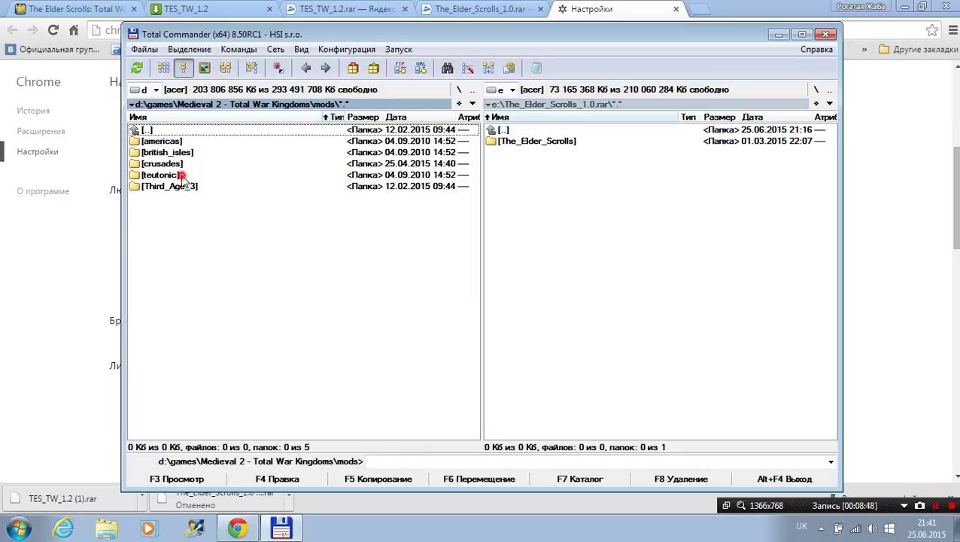
{"action": "double_click", "coordinate": [523, 130]}
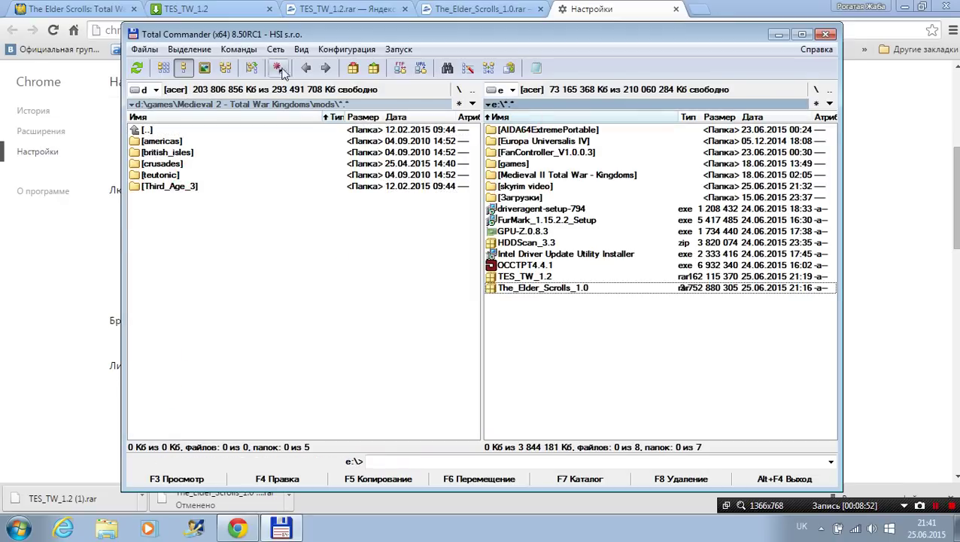
{"action": "left_click", "coordinate": [373, 69]}
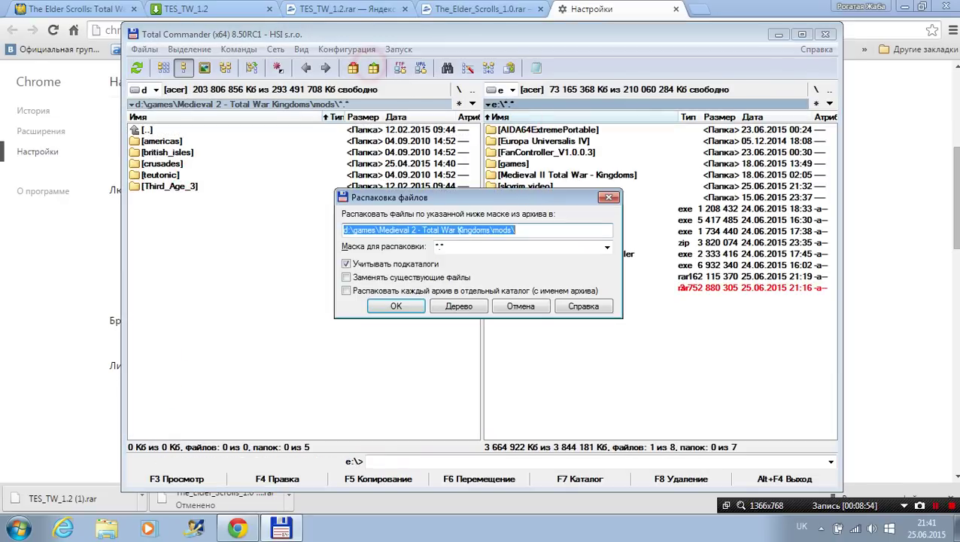
{"action": "left_click", "coordinate": [395, 306]}
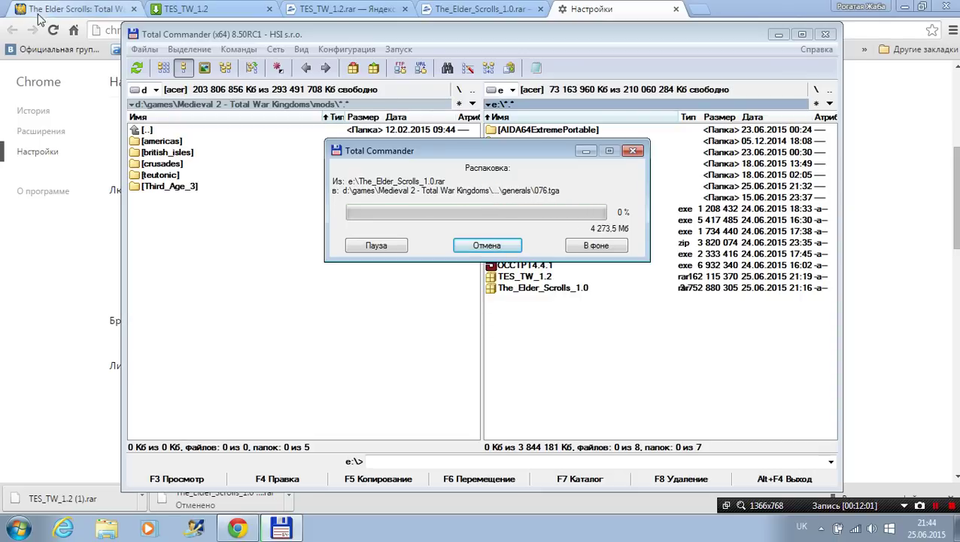
Switch to the mod's forum page in the browser and view its hidden faction list and map
{"action": "left_click", "coordinate": [70, 9]}
{"action": "scroll", "coordinate": [288, 268], "scroll_direction": "up", "scroll_amount": 8}
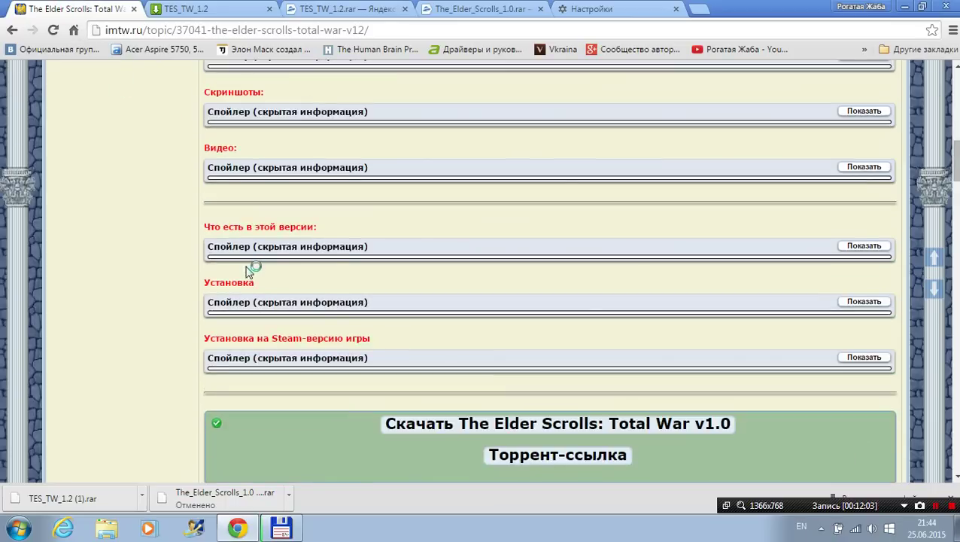
{"action": "scroll", "coordinate": [288, 269], "scroll_direction": "down", "scroll_amount": 2}
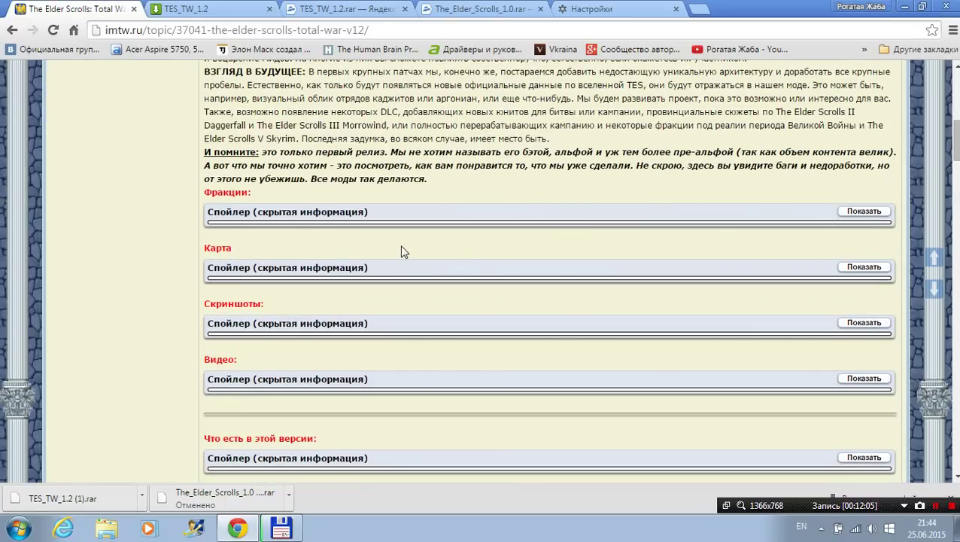
{"action": "left_click", "coordinate": [865, 212]}
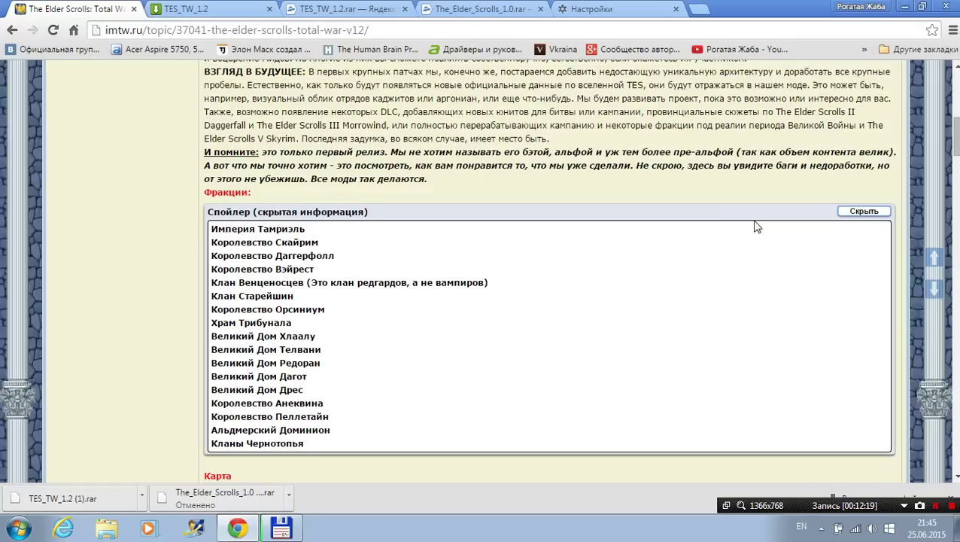
{"action": "scroll", "coordinate": [336, 263], "scroll_direction": "down", "scroll_amount": 3}
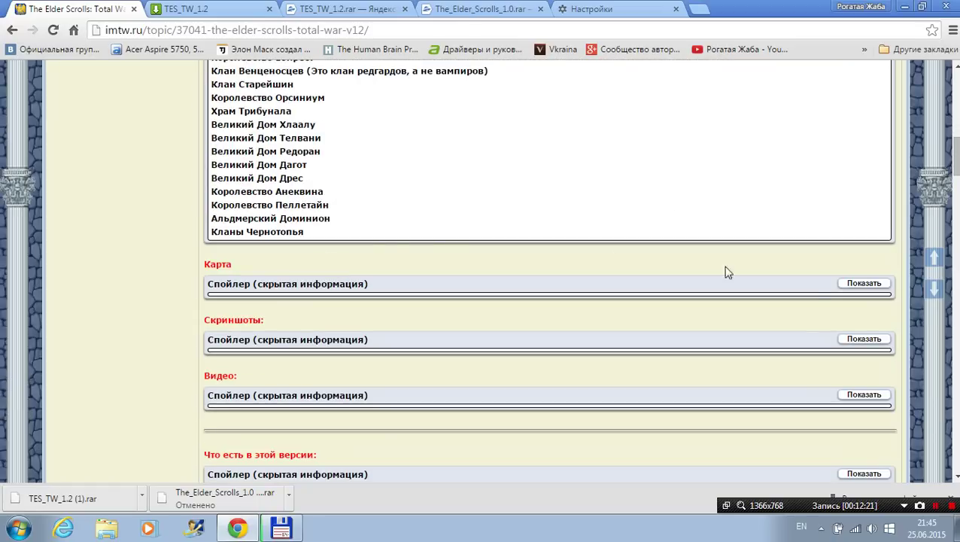
{"action": "left_click", "coordinate": [860, 283]}
{"action": "scroll", "coordinate": [664, 268], "scroll_direction": "down", "scroll_amount": 2}
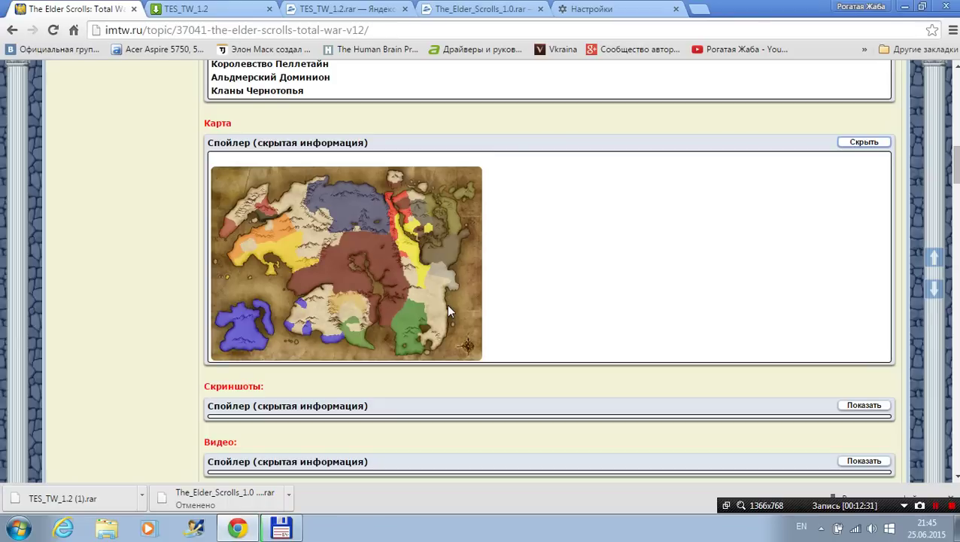
Expand the screenshots spoiler on the mod's forum page and look through the battle images
{"action": "scroll", "coordinate": [446, 304], "scroll_direction": "down", "scroll_amount": 2}
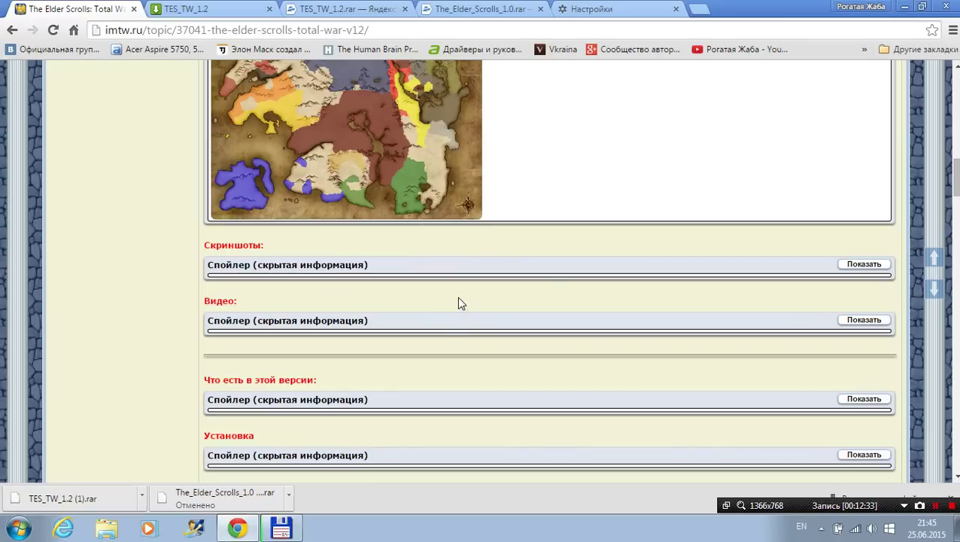
{"action": "left_click", "coordinate": [864, 265]}
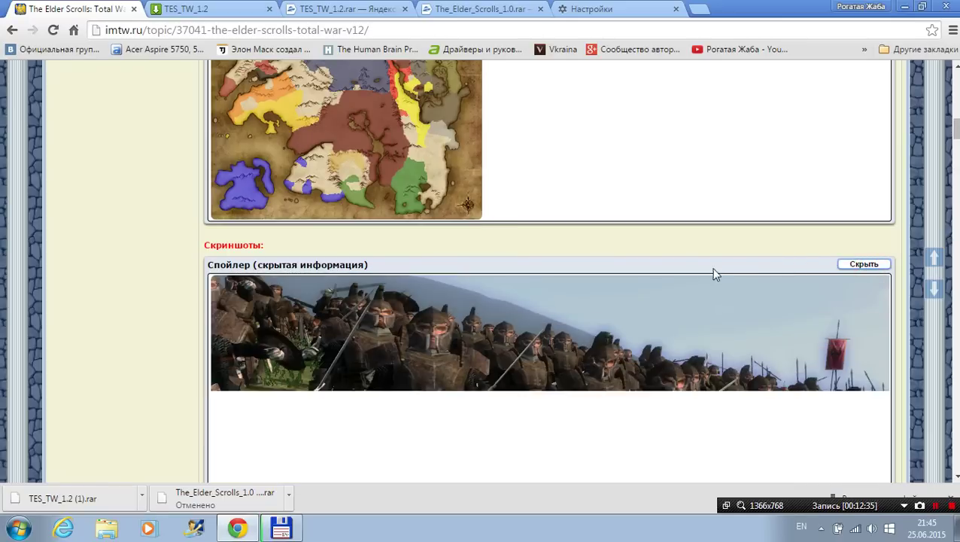
{"action": "scroll", "coordinate": [711, 275], "scroll_direction": "down", "scroll_amount": 2}
{"action": "scroll", "coordinate": [703, 281], "scroll_direction": "down", "scroll_amount": 5}
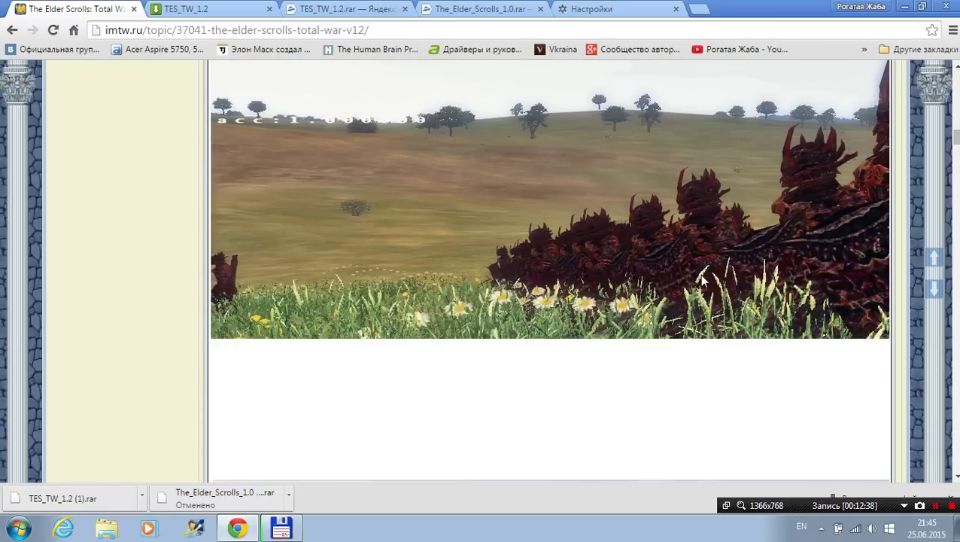
{"action": "scroll", "coordinate": [704, 281], "scroll_direction": "down", "scroll_amount": 2}
{"action": "scroll", "coordinate": [702, 276], "scroll_direction": "down", "scroll_amount": 3}
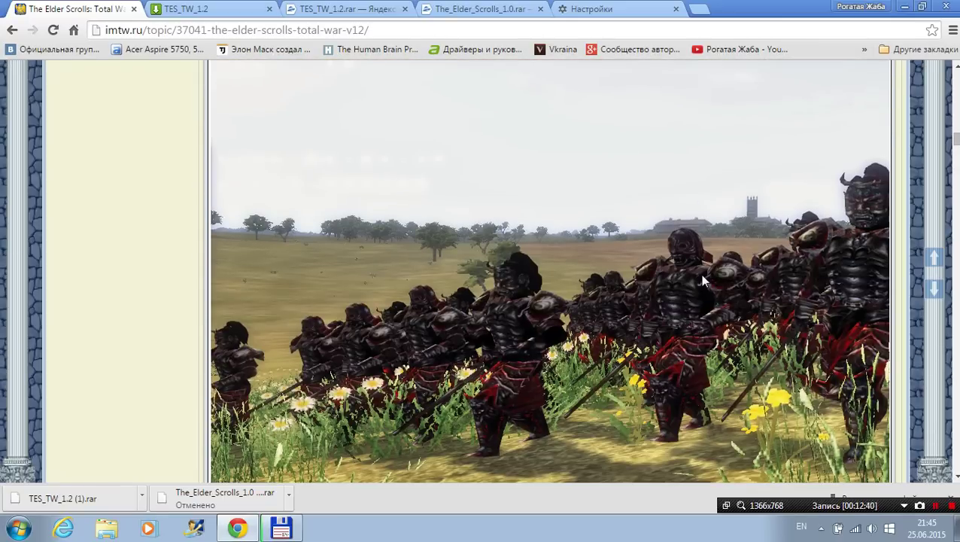
{"action": "scroll", "coordinate": [701, 276], "scroll_direction": "down", "scroll_amount": 6}
{"action": "scroll", "coordinate": [701, 280], "scroll_direction": "down", "scroll_amount": 14}
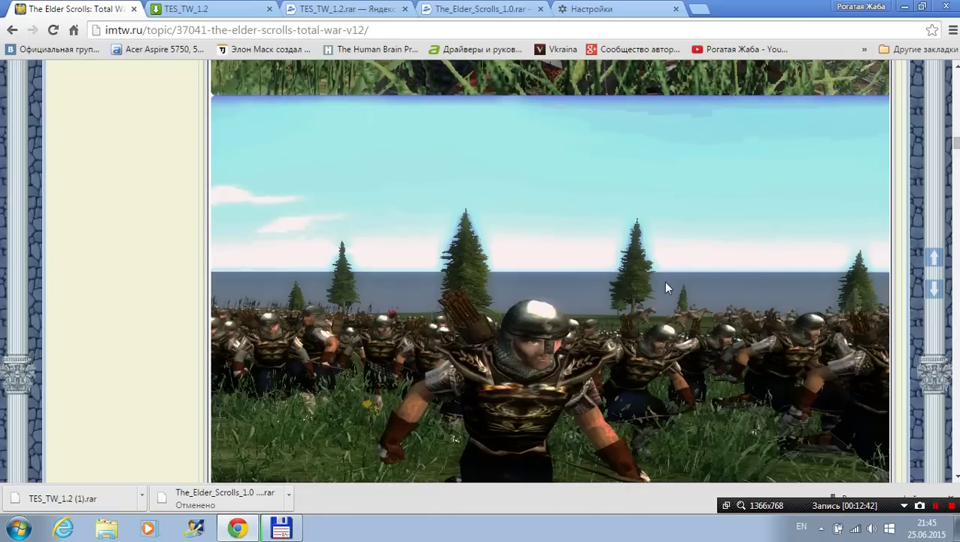
{"action": "scroll", "coordinate": [663, 280], "scroll_direction": "down", "scroll_amount": 15}
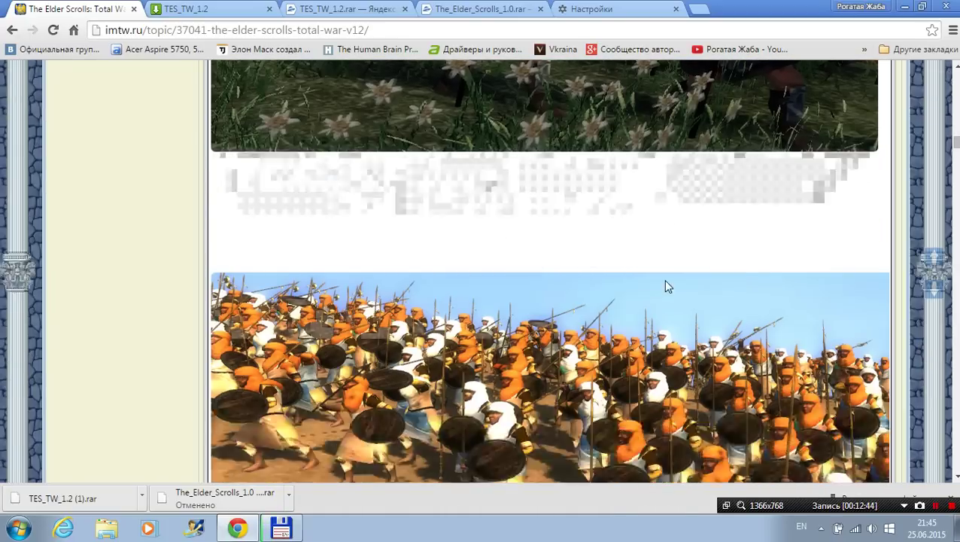
{"action": "scroll", "coordinate": [471, 208], "scroll_direction": "down", "scroll_amount": 15}
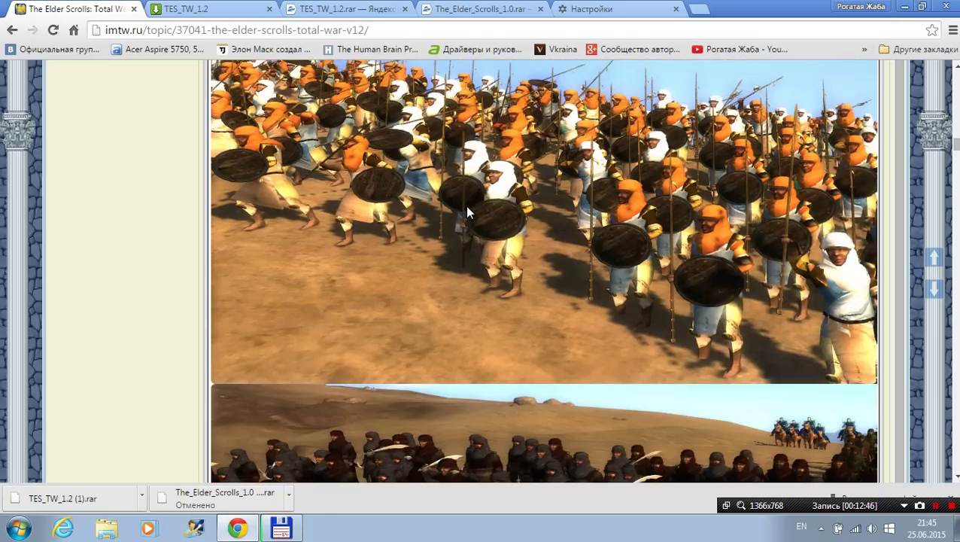
{"action": "scroll", "coordinate": [466, 208], "scroll_direction": "down", "scroll_amount": 10}
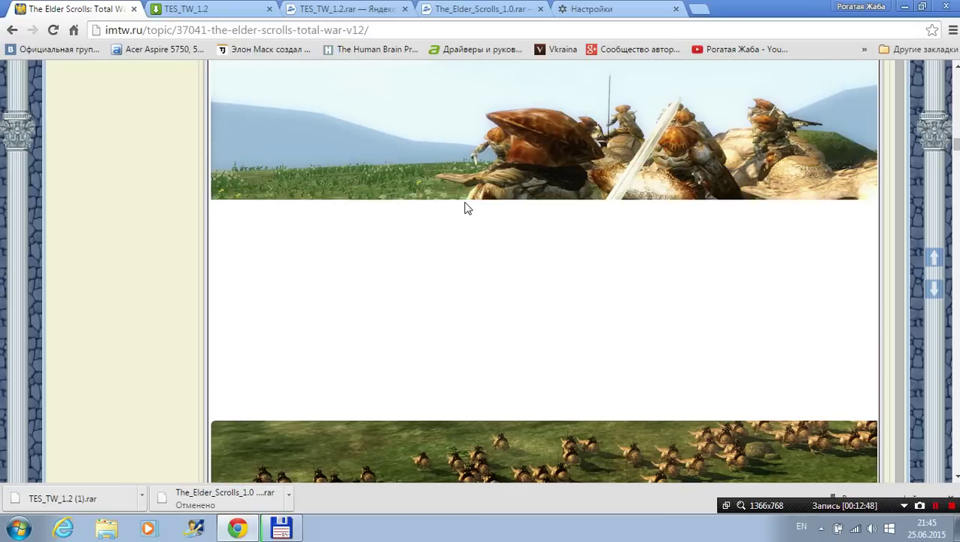
{"action": "scroll", "coordinate": [467, 208], "scroll_direction": "down", "scroll_amount": 15}
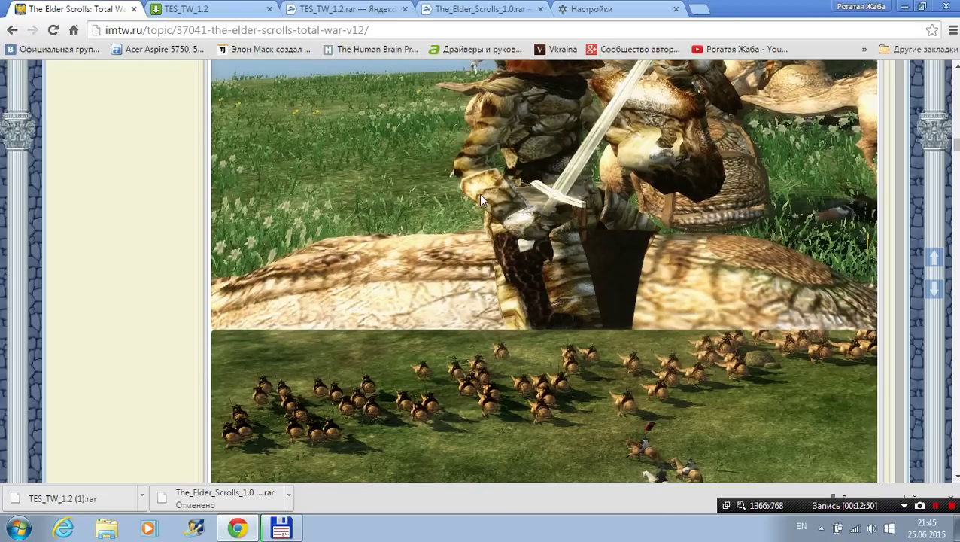
{"action": "scroll", "coordinate": [477, 190], "scroll_direction": "down", "scroll_amount": 15}
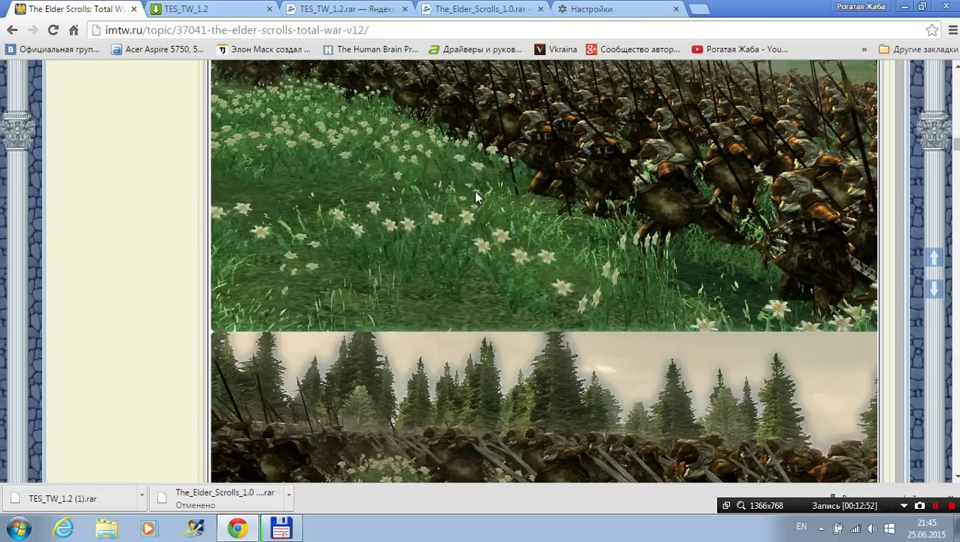
{"action": "scroll", "coordinate": [473, 190], "scroll_direction": "down", "scroll_amount": 5}
{"action": "scroll", "coordinate": [475, 195], "scroll_direction": "down", "scroll_amount": 20}
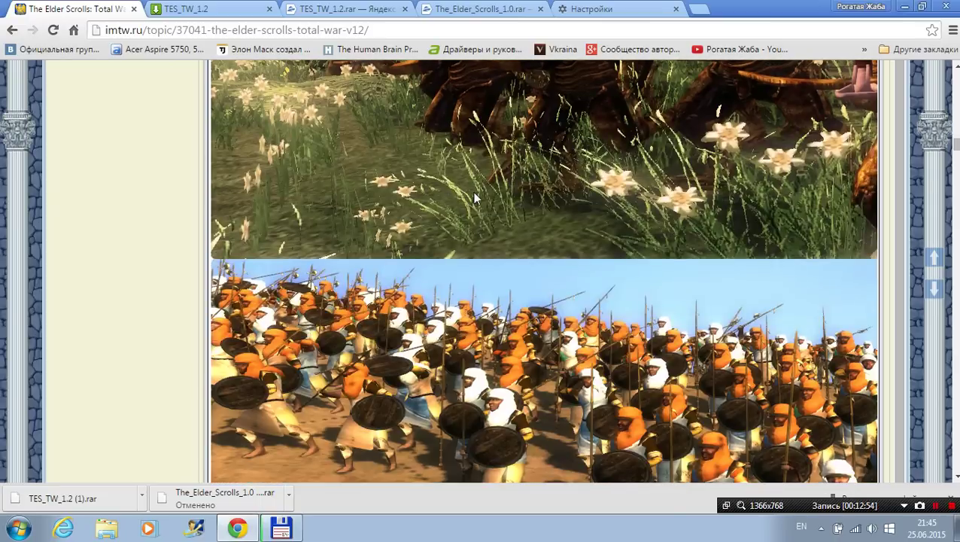
{"action": "scroll", "coordinate": [474, 198], "scroll_direction": "down", "scroll_amount": 20}
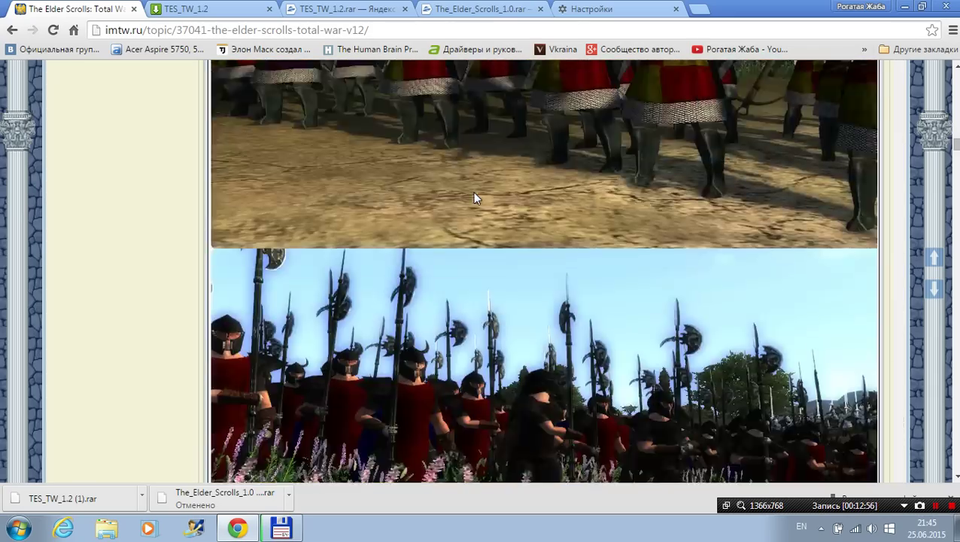
{"action": "scroll", "coordinate": [474, 197], "scroll_direction": "down", "scroll_amount": 20}
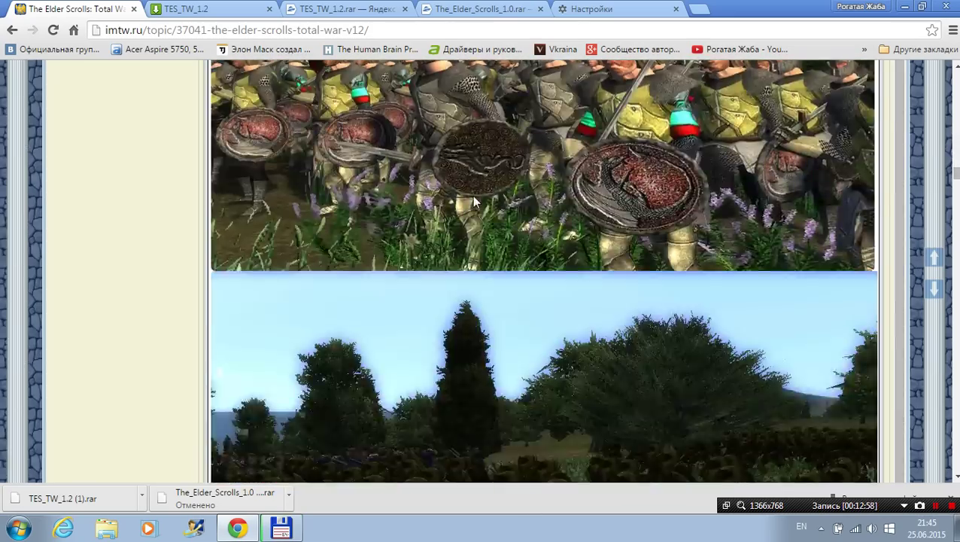
{"action": "scroll", "coordinate": [474, 203], "scroll_direction": "down", "scroll_amount": 20}
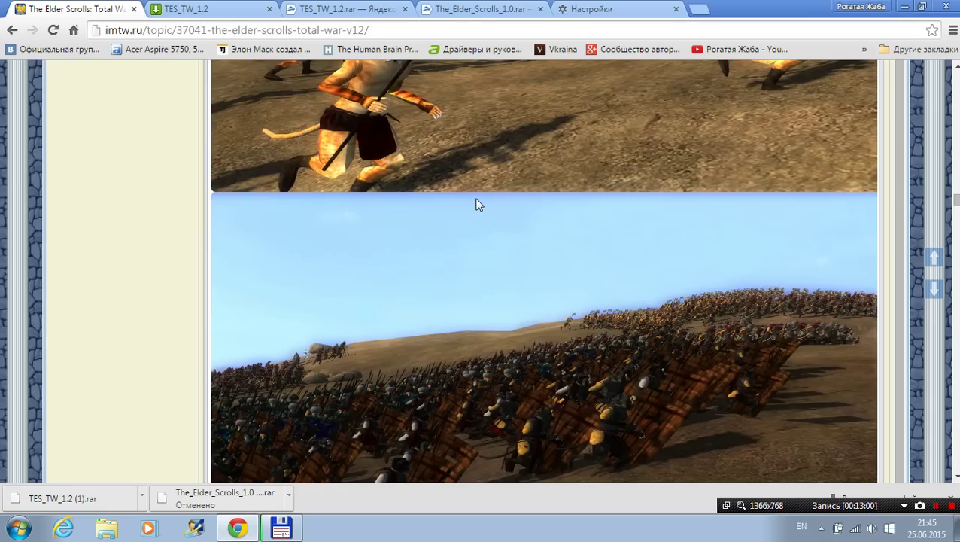
{"action": "scroll", "coordinate": [467, 214], "scroll_direction": "down", "scroll_amount": 5}
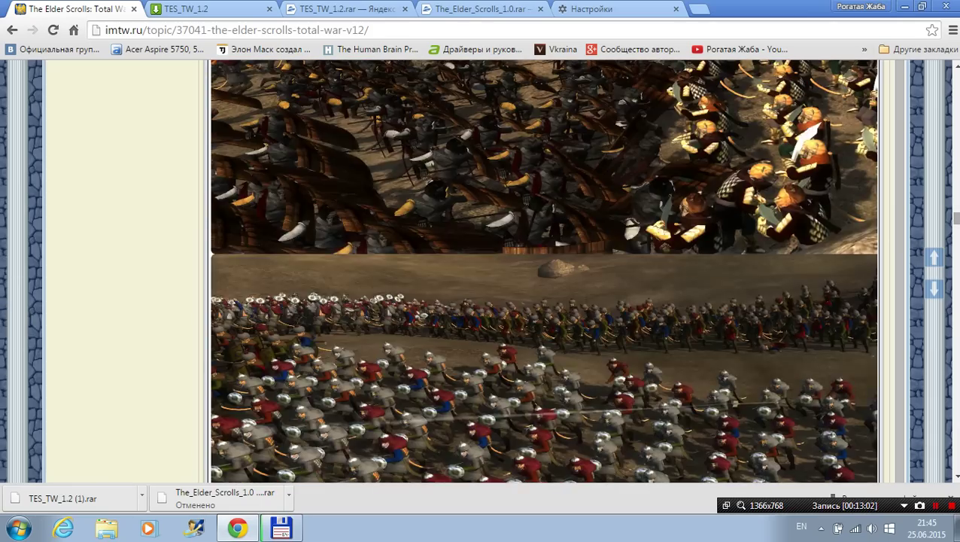
{"action": "scroll", "coordinate": [951, 240], "scroll_direction": "down", "scroll_amount": 8}
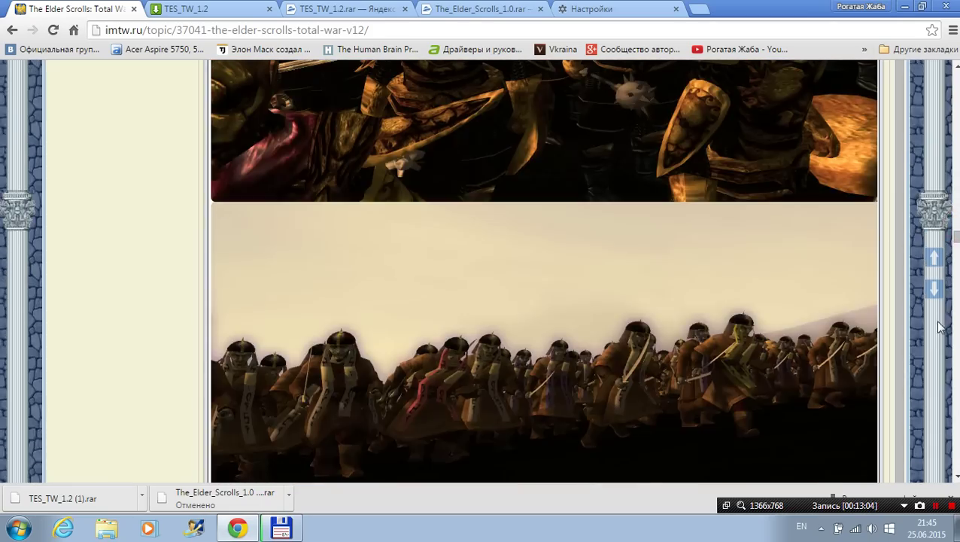
Return to the start of the screenshots section and collapse its spoiler
{"action": "left_click_drag", "start_coordinate": [955, 242], "coordinate": [957, 83]}
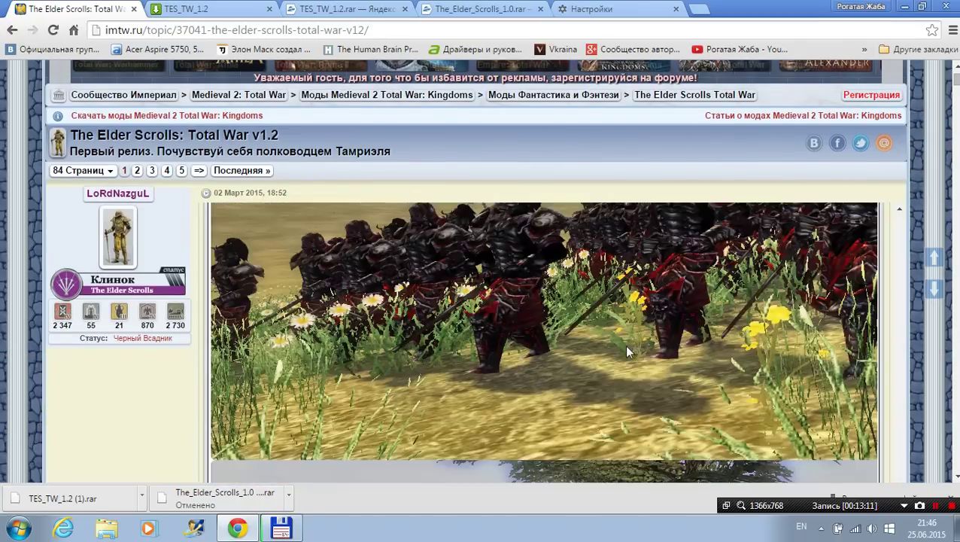
{"action": "scroll", "coordinate": [594, 367], "scroll_direction": "down", "scroll_amount": 5}
{"action": "scroll", "coordinate": [581, 371], "scroll_direction": "down", "scroll_amount": 5}
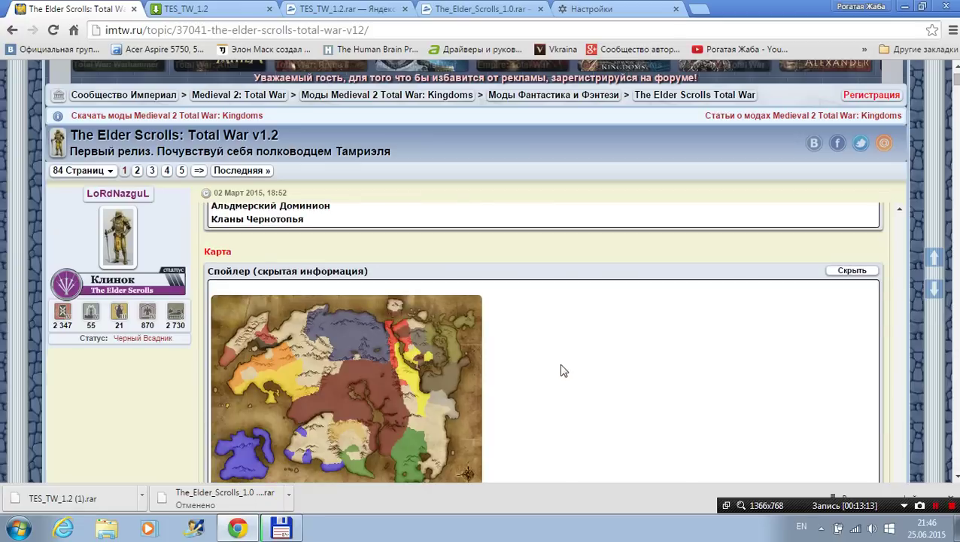
{"action": "scroll", "coordinate": [790, 302], "scroll_direction": "down", "scroll_amount": 5}
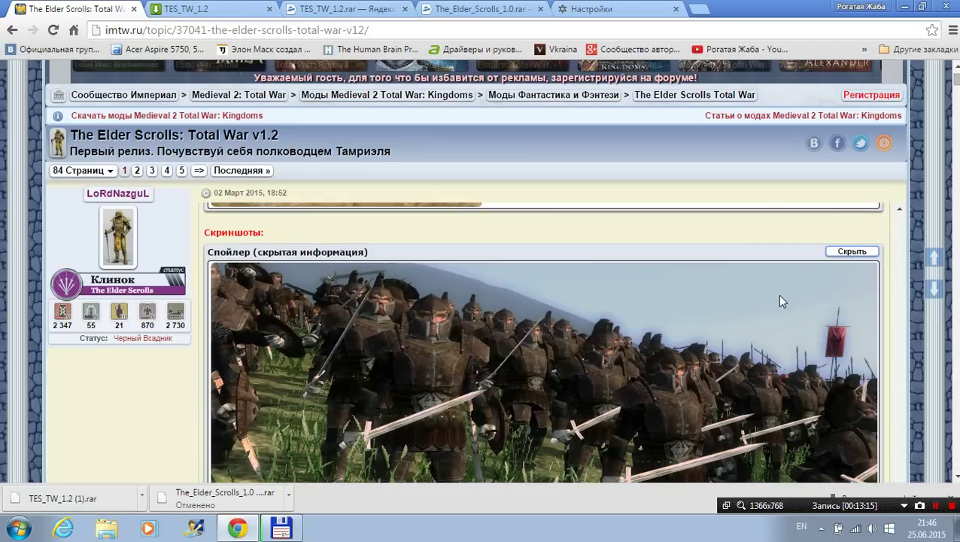
{"action": "left_click", "coordinate": [865, 255]}
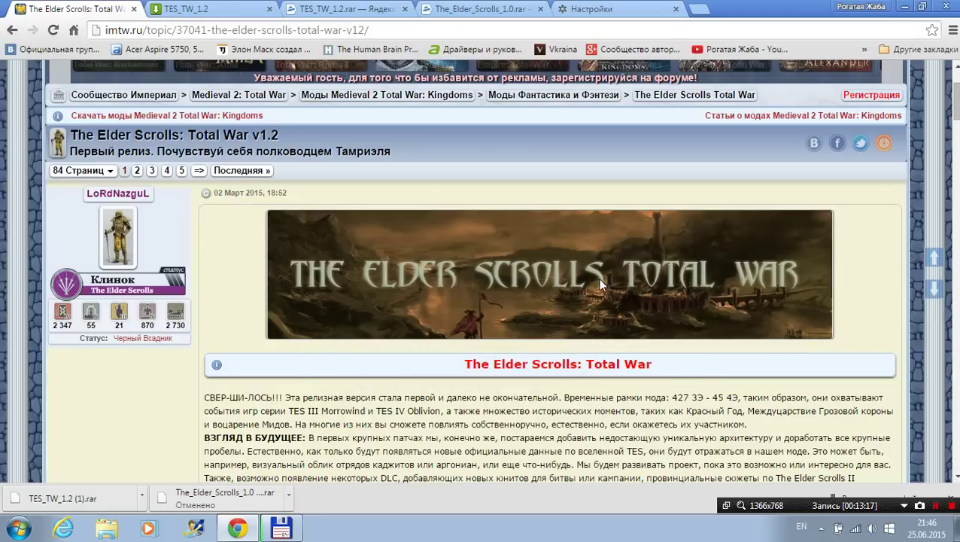
Expand the installation (Установка) spoiler on the forum page and read the mod's installation instructions
{"action": "scroll", "coordinate": [598, 279], "scroll_direction": "down", "scroll_amount": 10}
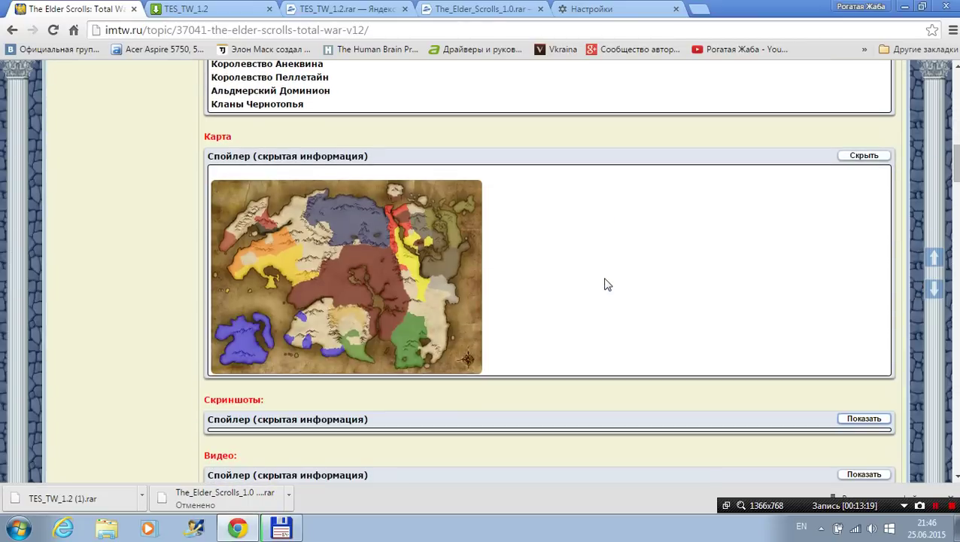
{"action": "scroll", "coordinate": [608, 284], "scroll_direction": "down", "scroll_amount": 3}
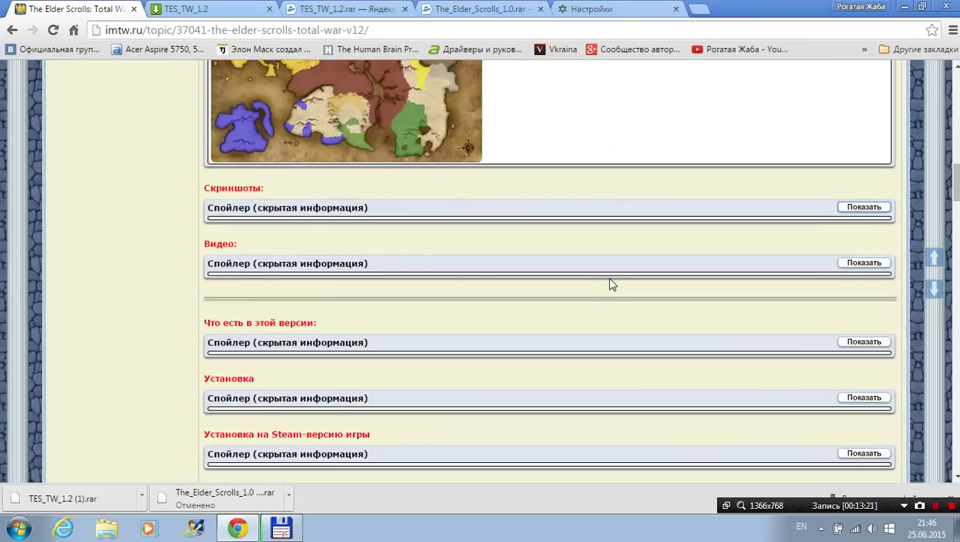
{"action": "scroll", "coordinate": [610, 285], "scroll_direction": "down", "scroll_amount": 2}
{"action": "left_click", "coordinate": [876, 259]}
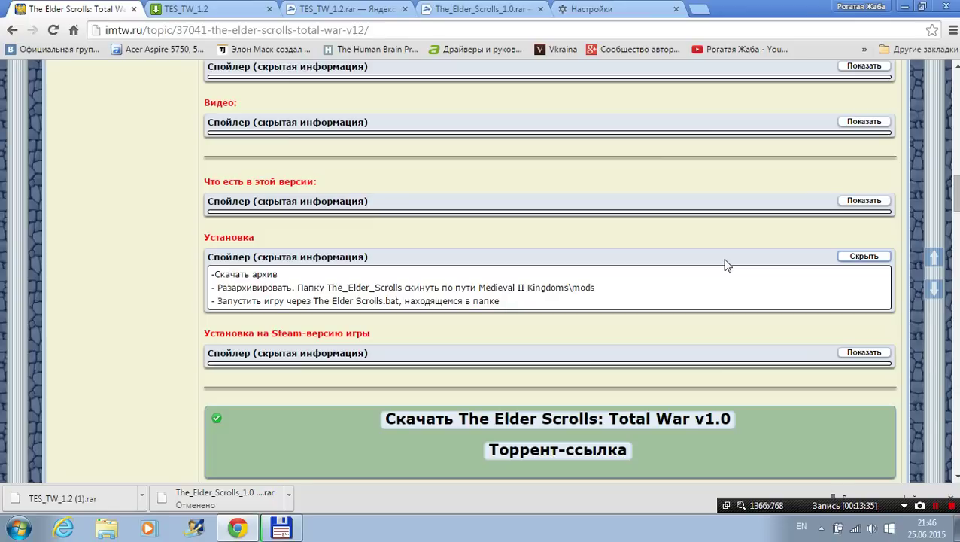
Switch to Total Commander and open the patch archive TES_TW_1.2.rar from drive E: beside the mods folder
{"action": "key", "text": "alt+Tab"}
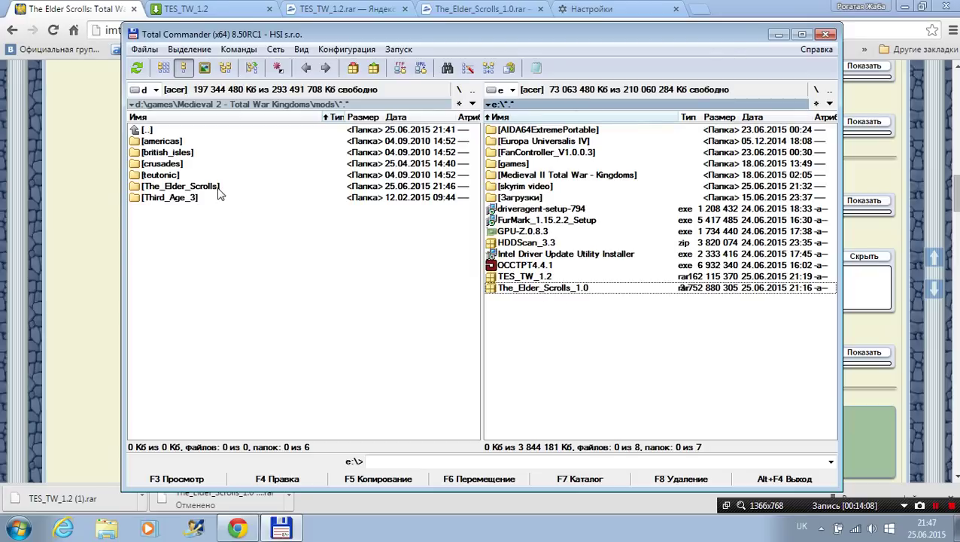
{"action": "left_click", "coordinate": [494, 274]}
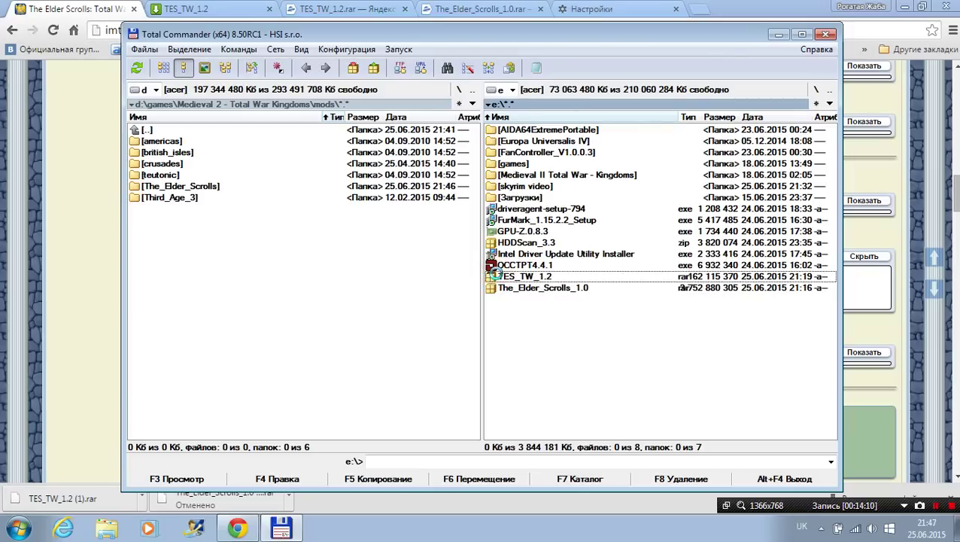
{"action": "double_click", "coordinate": [495, 274]}
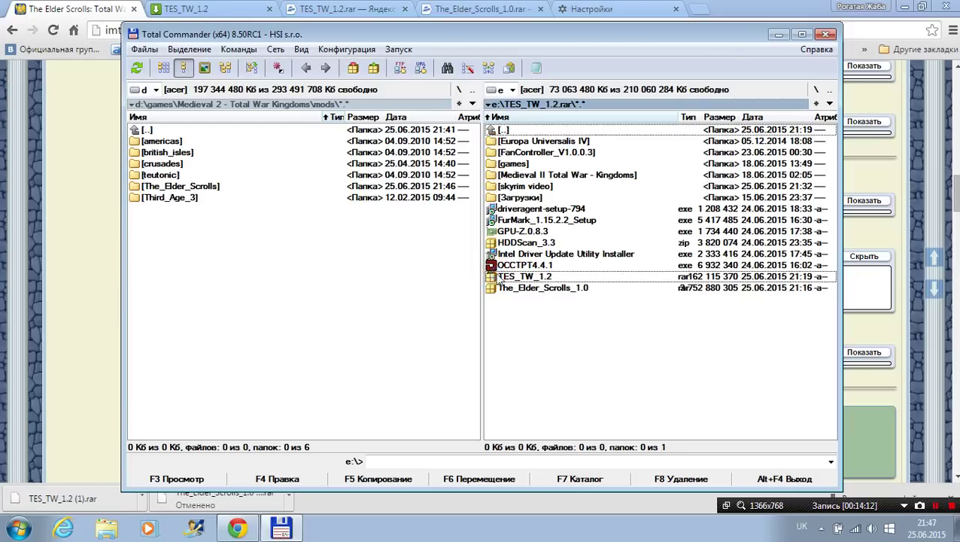
Leave the archive view and unpack TES_TW_1.2.rar into the Medieval 2 - Total War Kingdoms mods folder, overwriting all existing files, including read-only ones
{"action": "left_click", "coordinate": [524, 133]}
{"action": "double_click", "coordinate": [526, 134]}
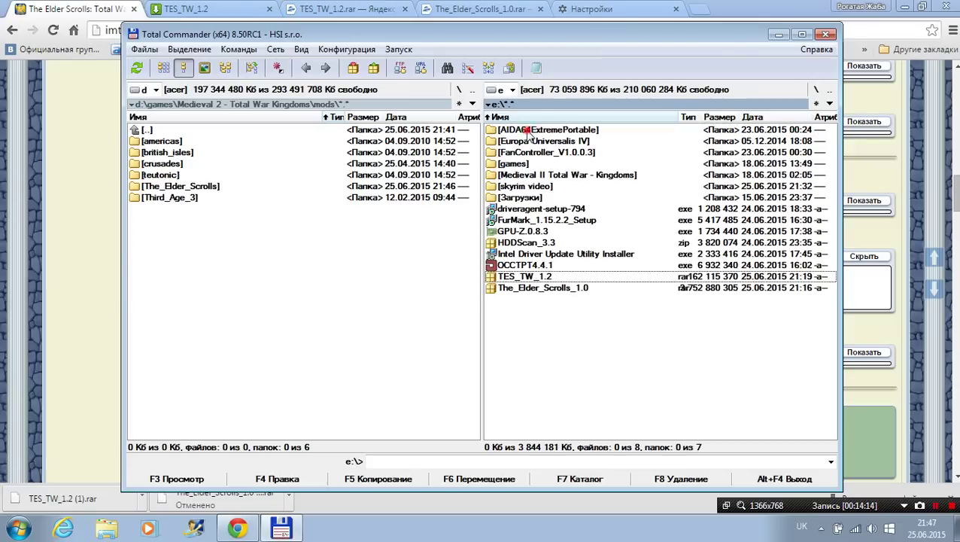
{"action": "left_click", "coordinate": [374, 68]}
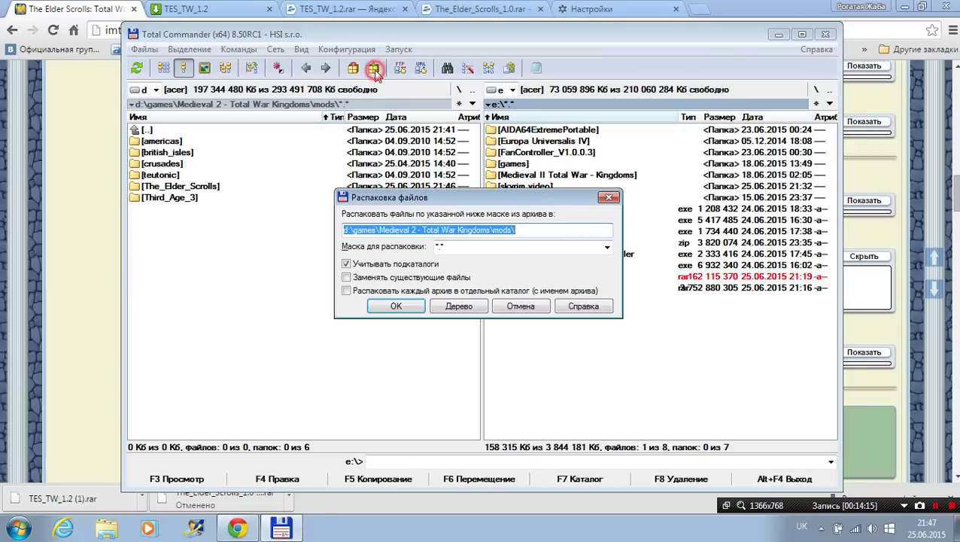
{"action": "left_click", "coordinate": [413, 307]}
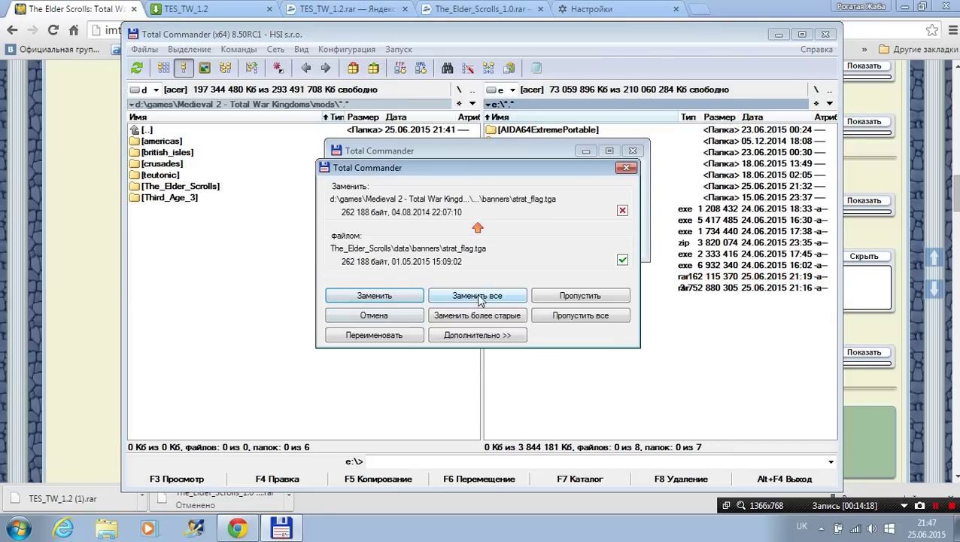
{"action": "left_click", "coordinate": [478, 295]}
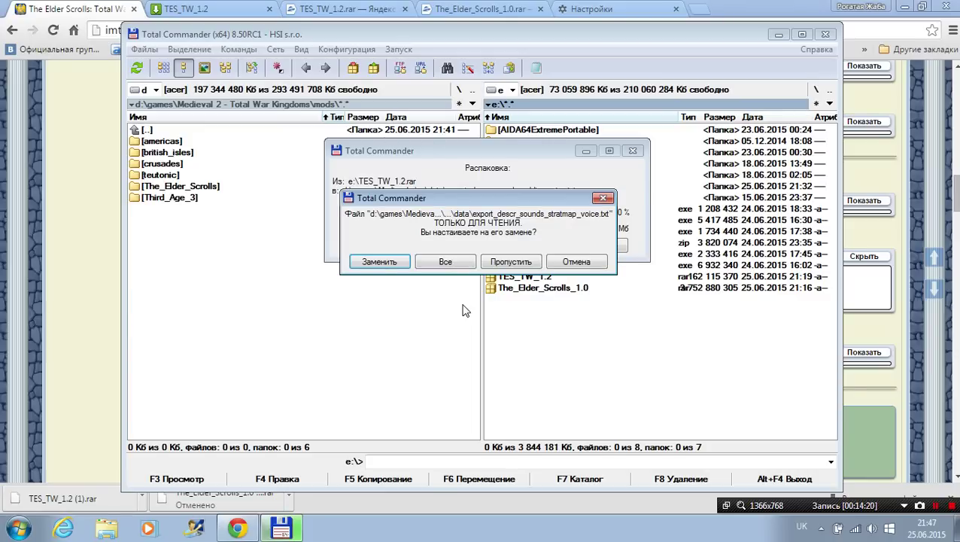
{"action": "left_click", "coordinate": [441, 261]}
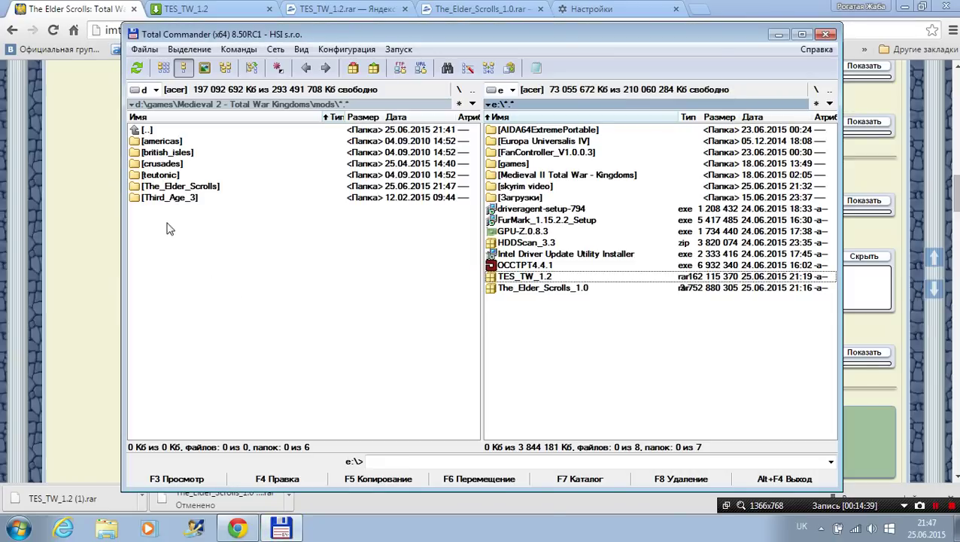
Open the The_Elder_Scrolls mod folder and create a desktop shortcut to The_Elder_Scrolls.bat
{"action": "left_click", "coordinate": [181, 188]}
{"action": "double_click", "coordinate": [181, 187]}
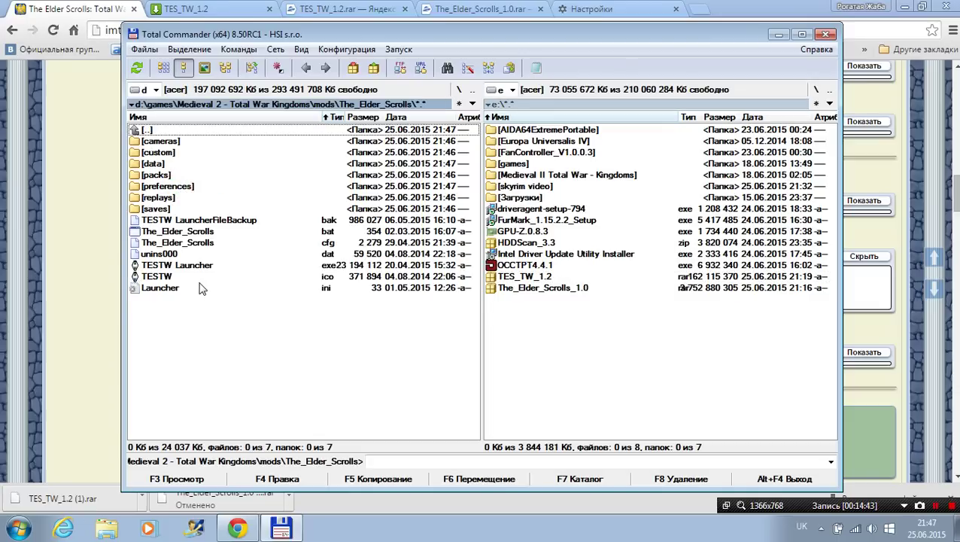
{"action": "right_click", "coordinate": [198, 232]}
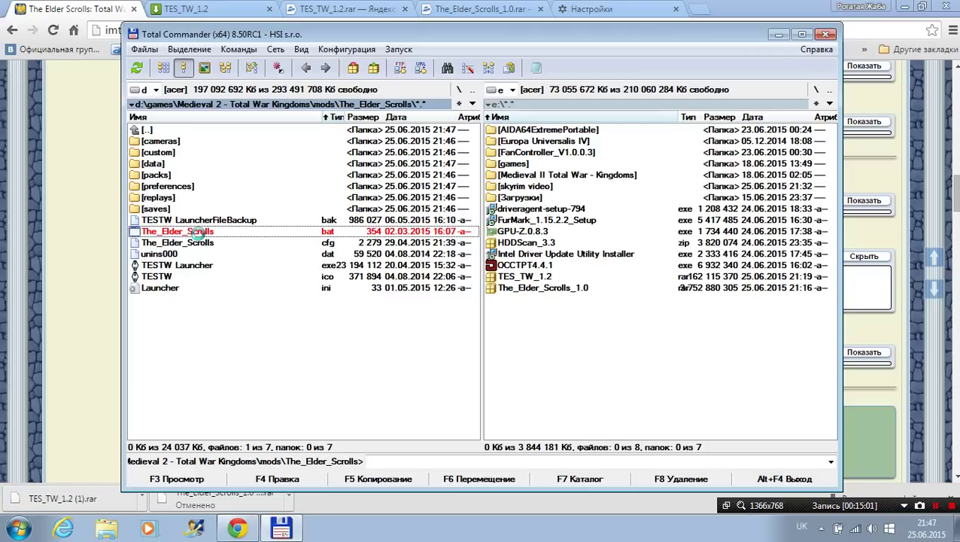
{"action": "mouse_move", "coordinate": [307, 383]}
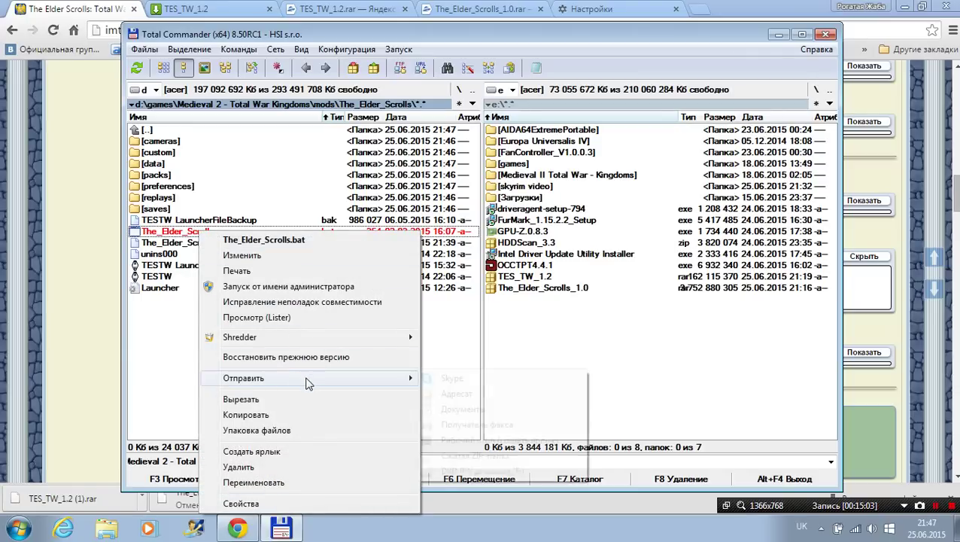
{"action": "left_click", "coordinate": [500, 440]}
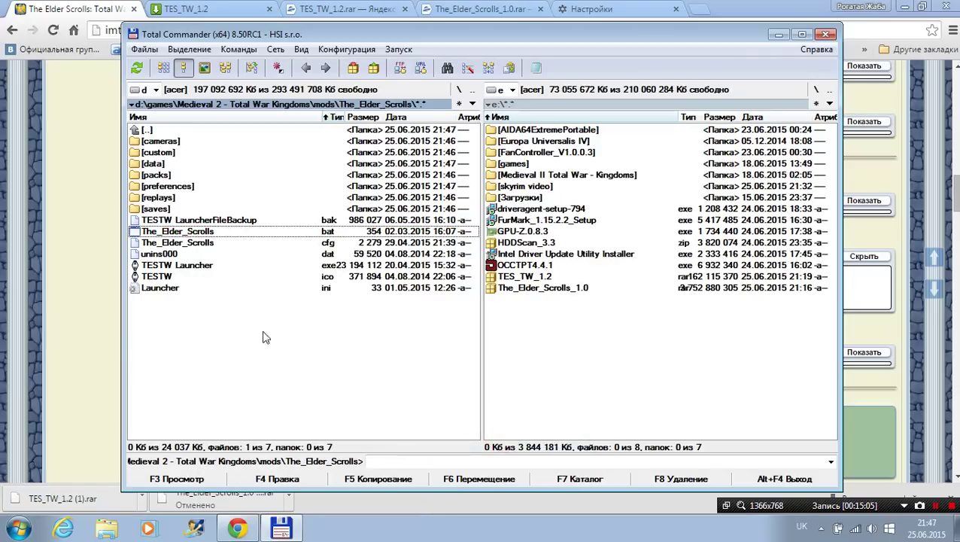
Create a desktop shortcut to TESTW Launcher.exe and minimize the file manager and the browser to show the desktop
{"action": "right_click", "coordinate": [201, 272]}
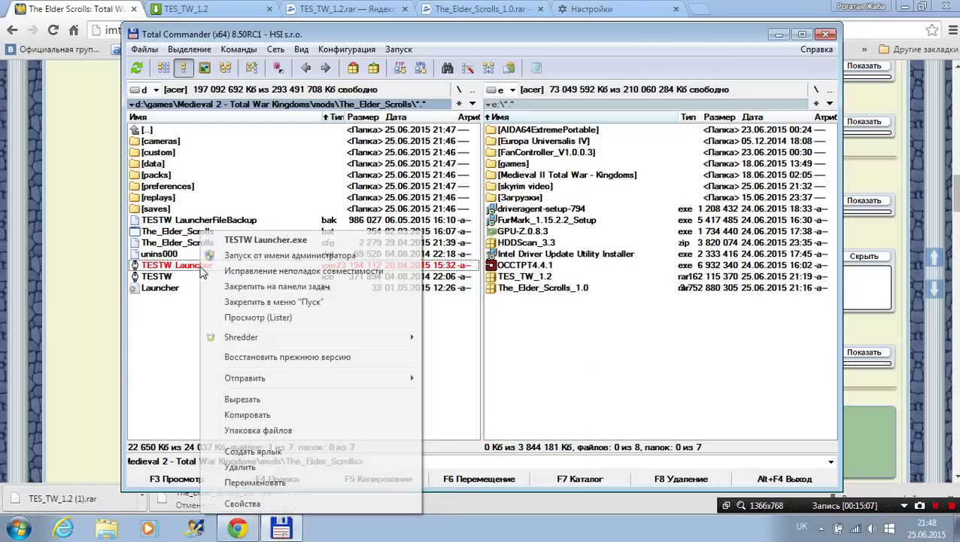
{"action": "mouse_move", "coordinate": [333, 338]}
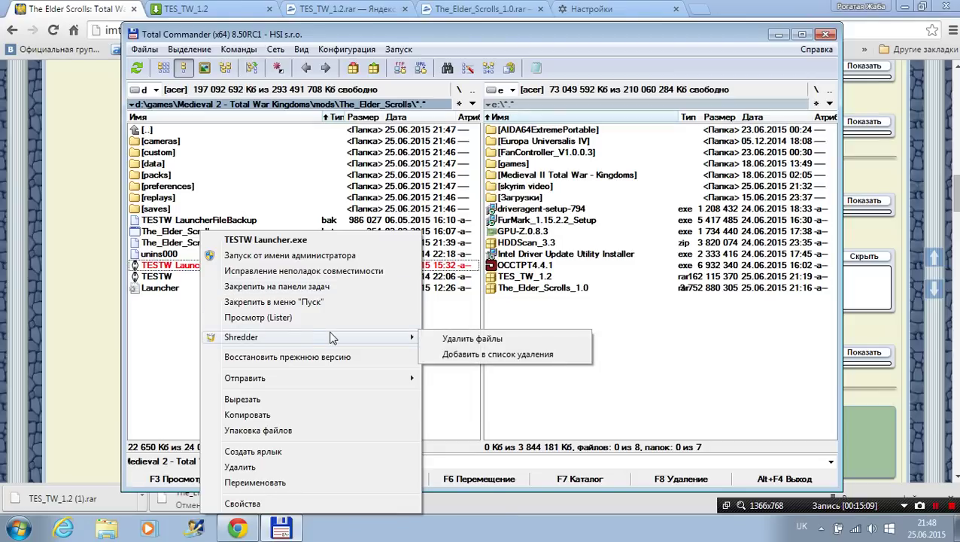
{"action": "mouse_move", "coordinate": [349, 384]}
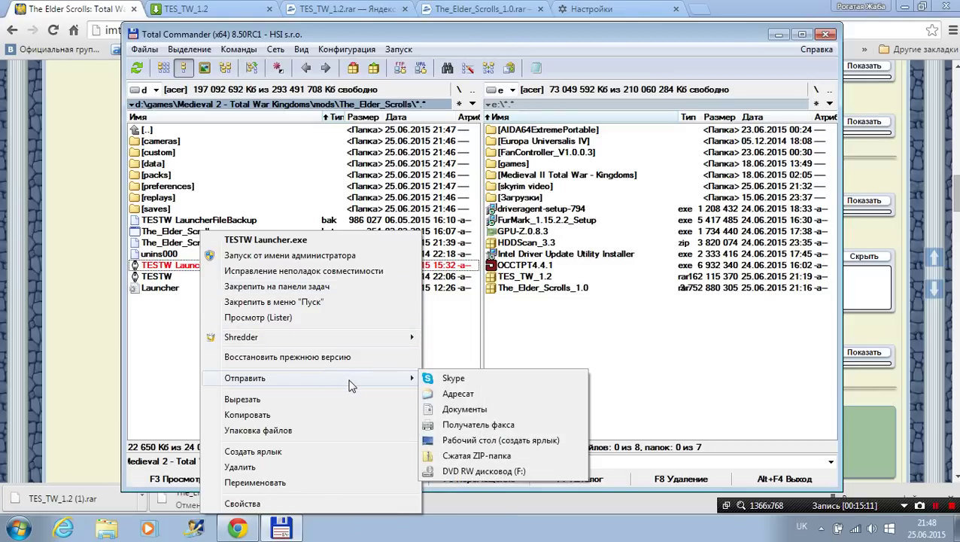
{"action": "left_click", "coordinate": [499, 444]}
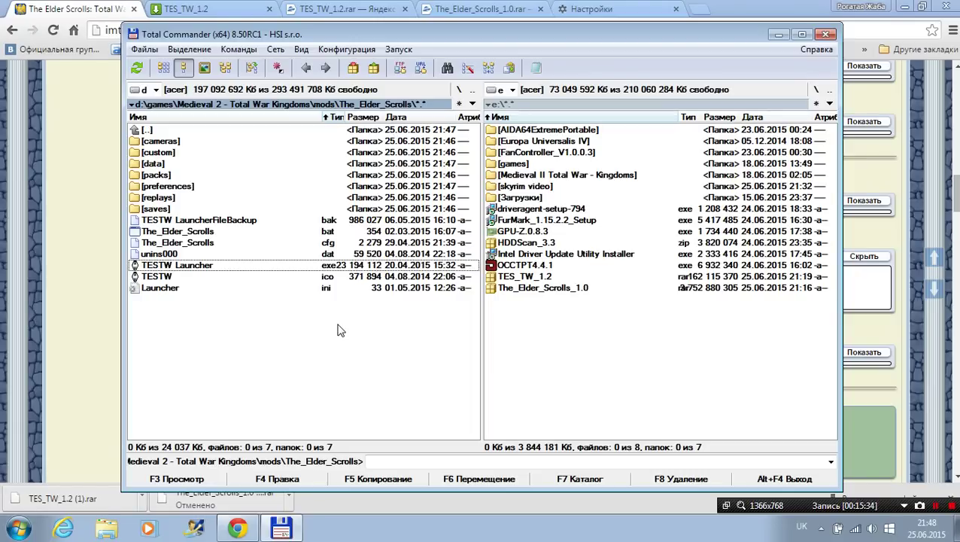
{"action": "left_click", "coordinate": [778, 34]}
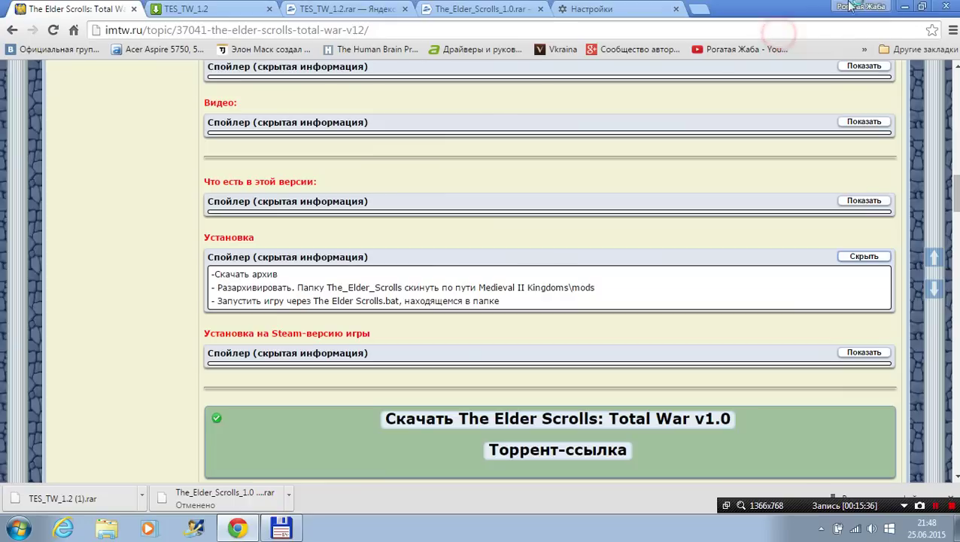
{"action": "left_click", "coordinate": [904, 6]}
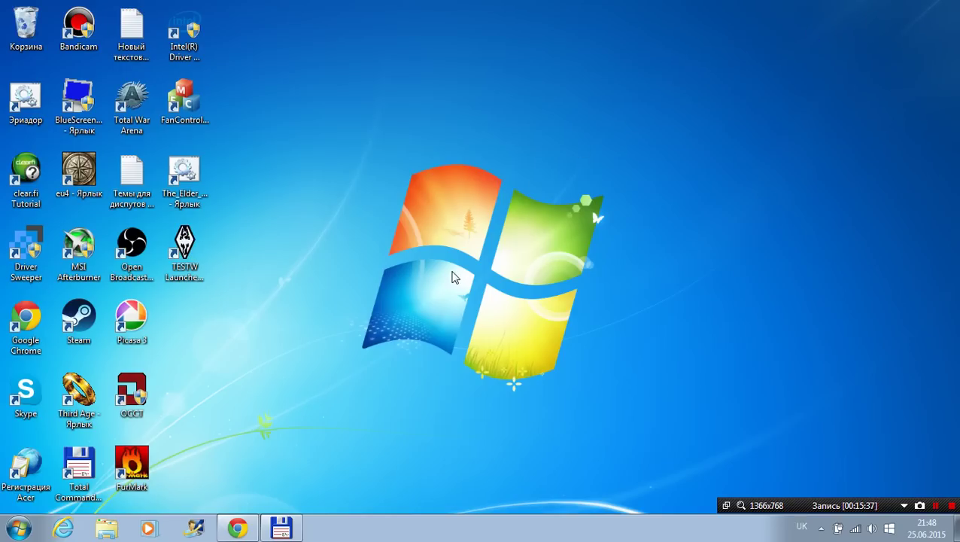